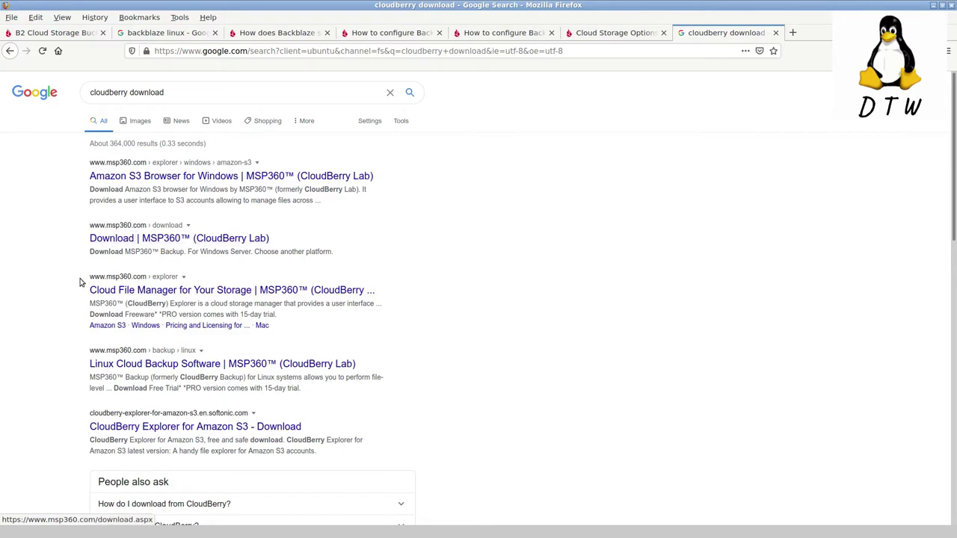
Open the MSP360 (CloudBerry Lab) download page from the search results and choose the Ubuntu, Debian platform
click(105, 239)
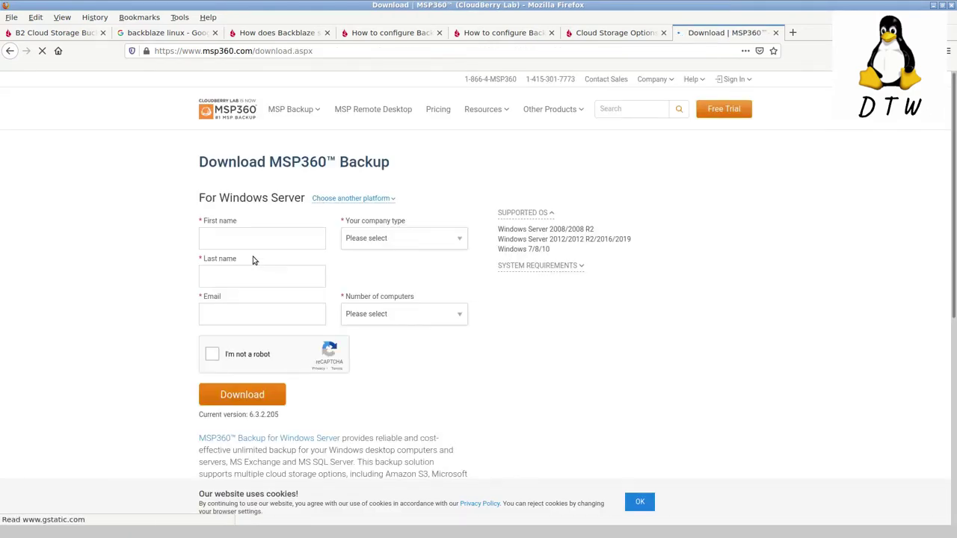
click(340, 199)
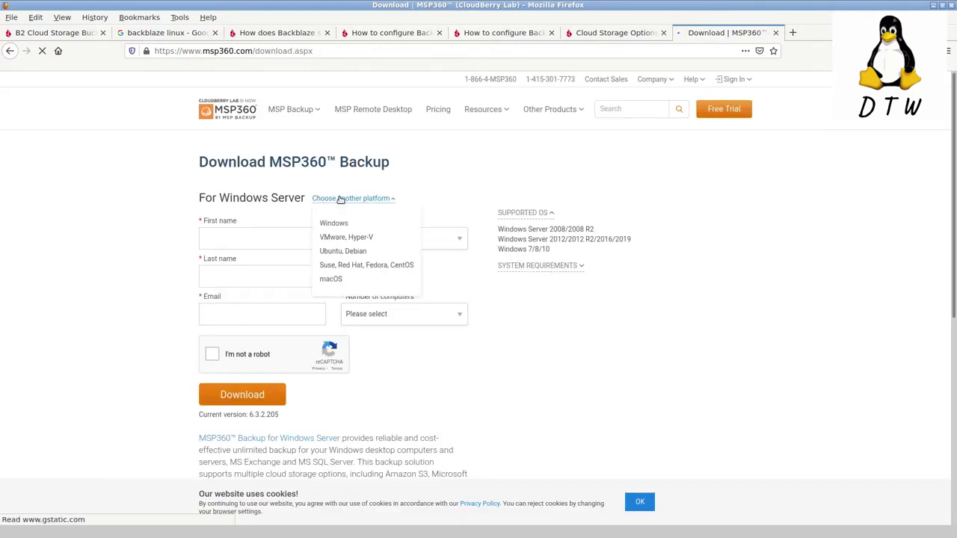
click(336, 252)
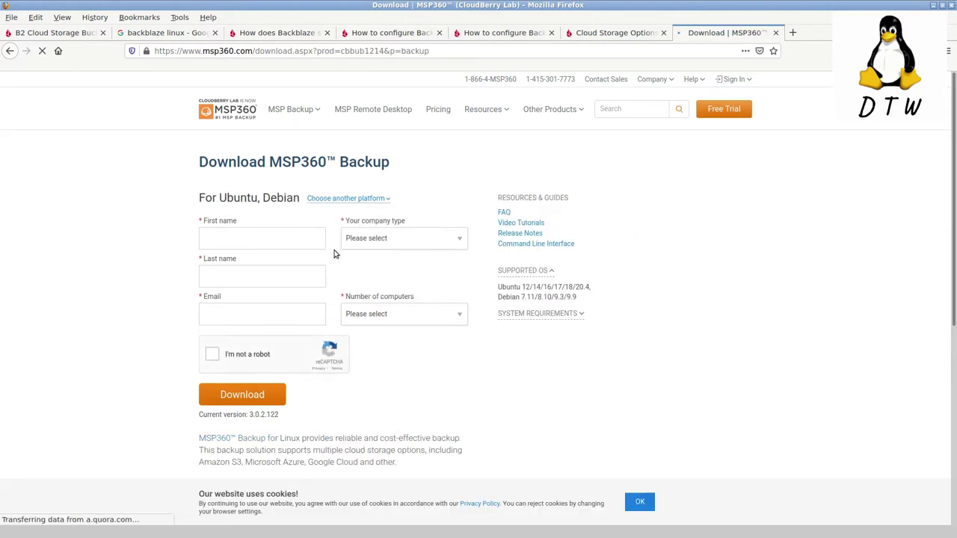
Open the MSP Backup overview separately, look over the Managed Backup Service page and open its Free Trial sign-up form
mouse_move(291, 109)
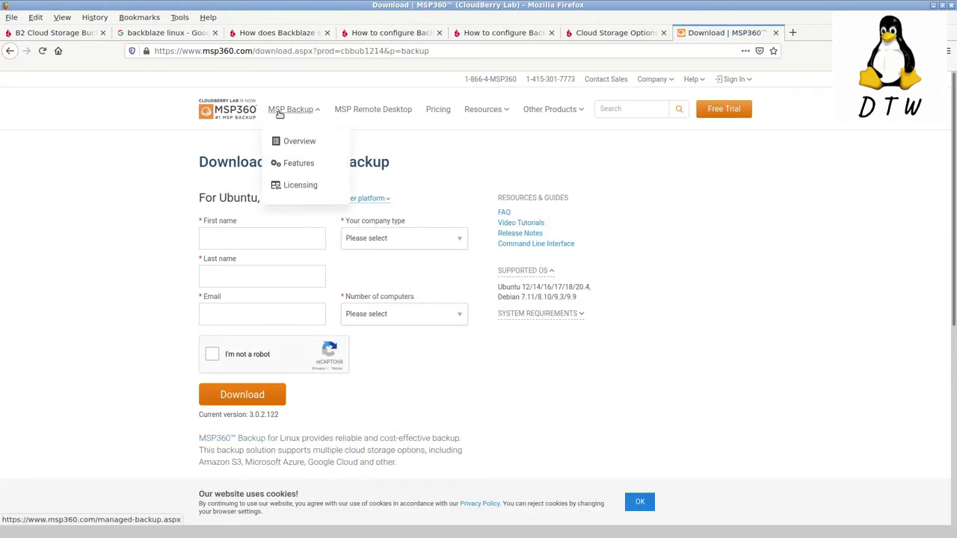
right_click(300, 149)
click(344, 154)
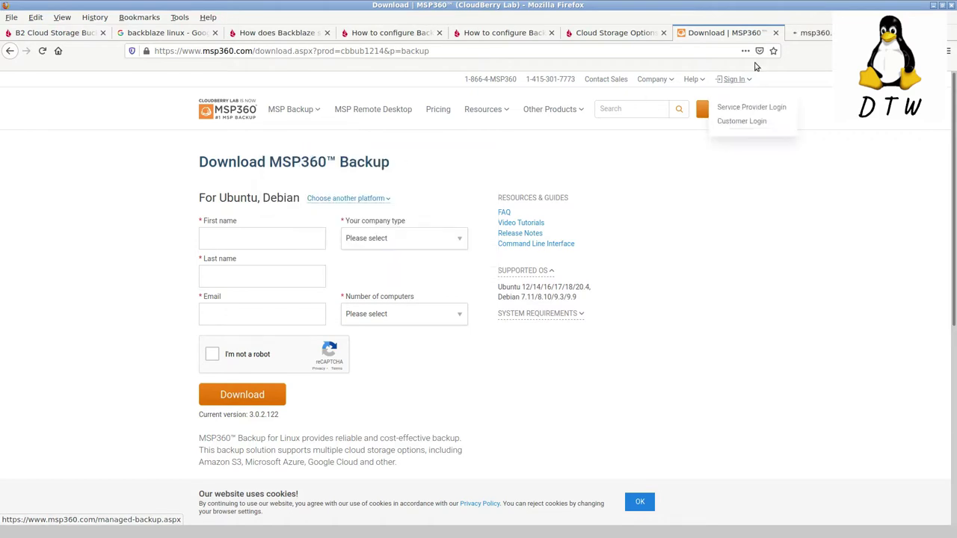
click(806, 32)
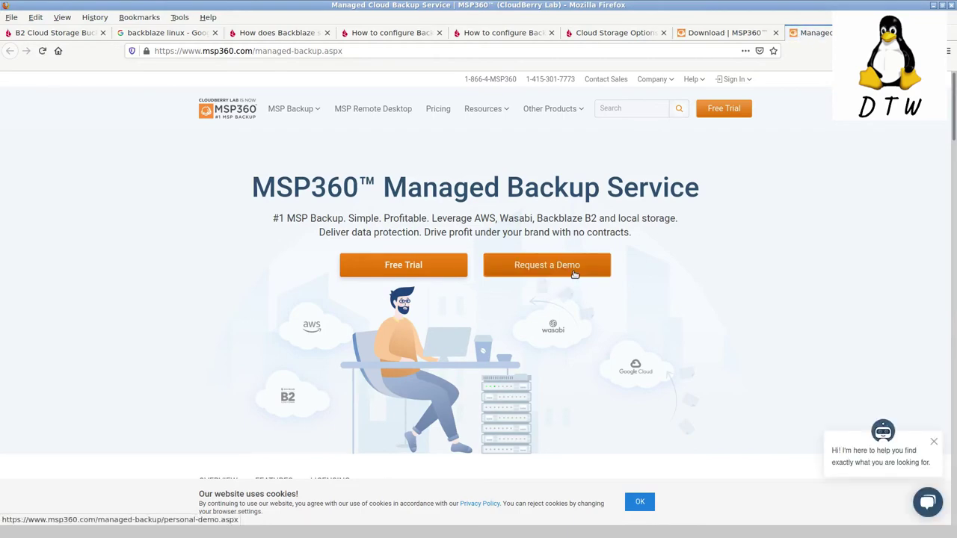
scroll(573, 277, down, 5)
scroll(535, 277, up, 5)
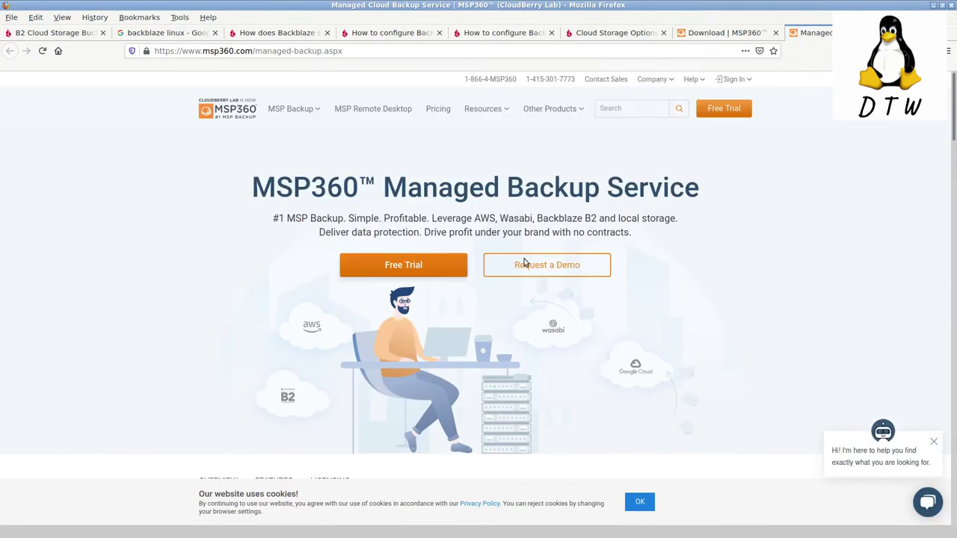
click(408, 265)
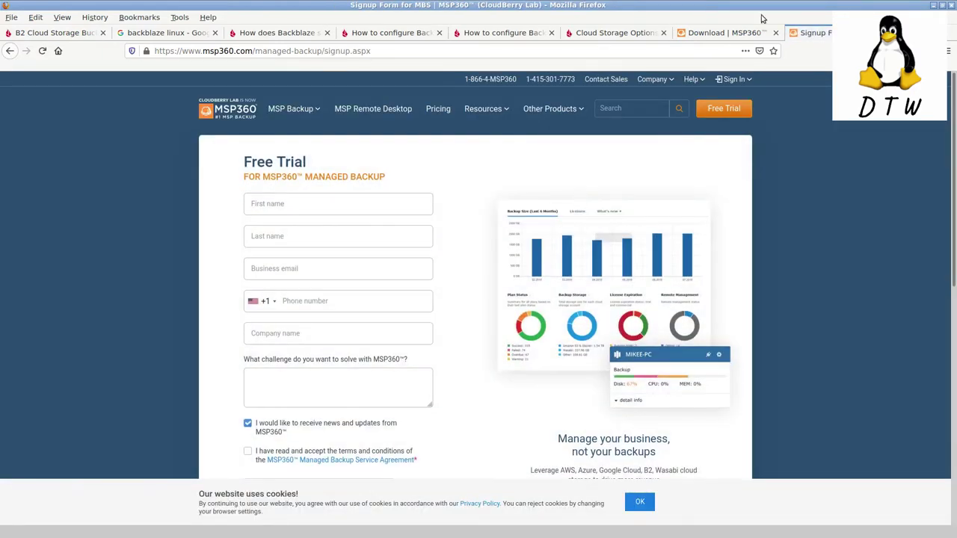
Return to the MSP360 Backup download page for Ubuntu, Debian, review it, and bring up the B2 Cloud Storage Buckets page
click(737, 33)
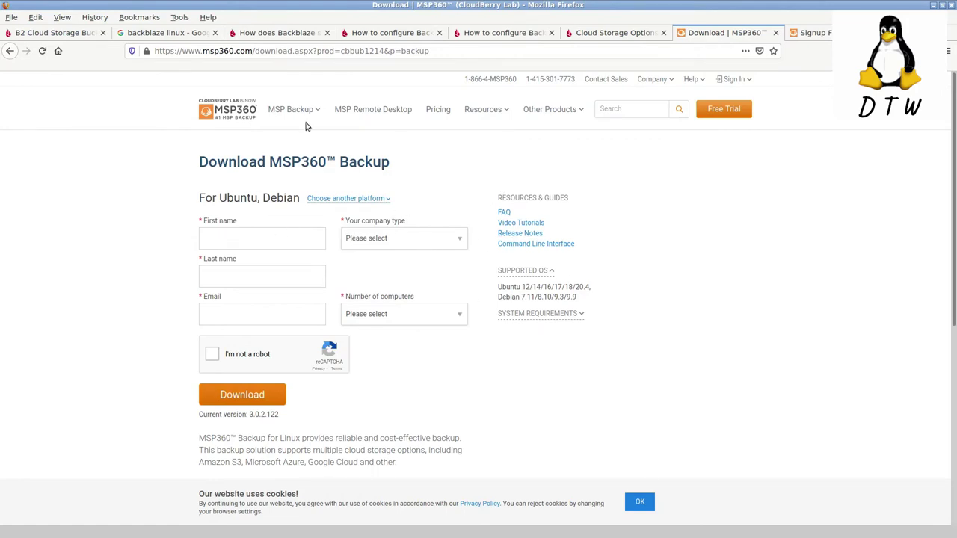
scroll(352, 209, down, 3)
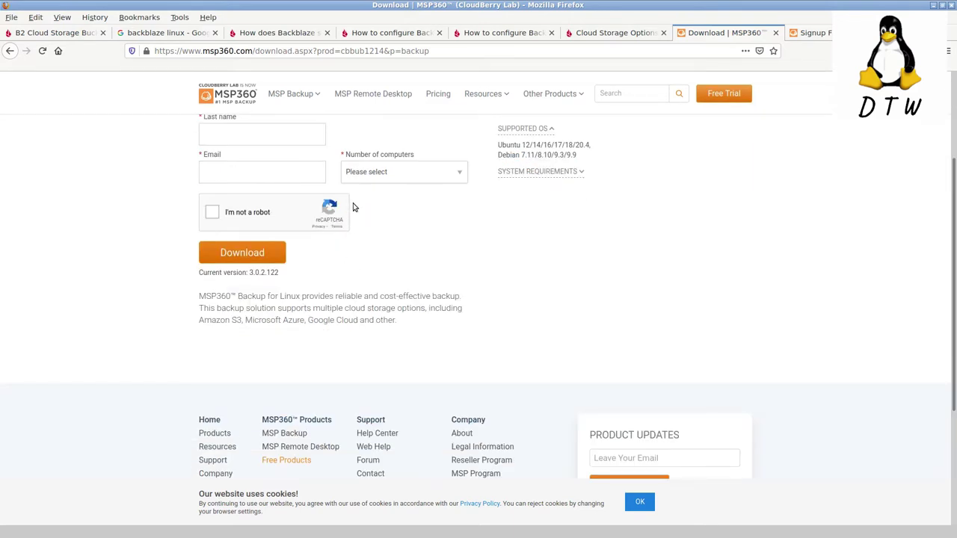
scroll(354, 208, up, 3)
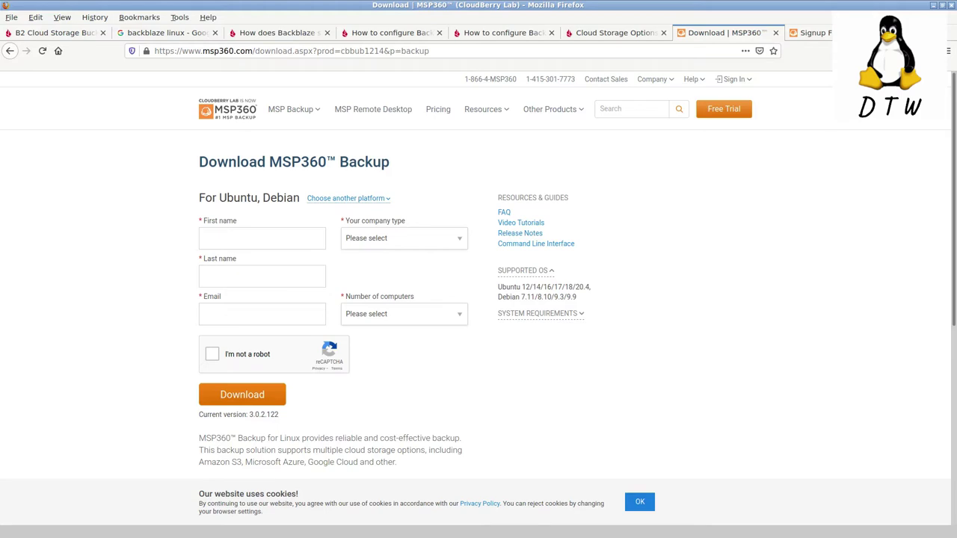
click(61, 38)
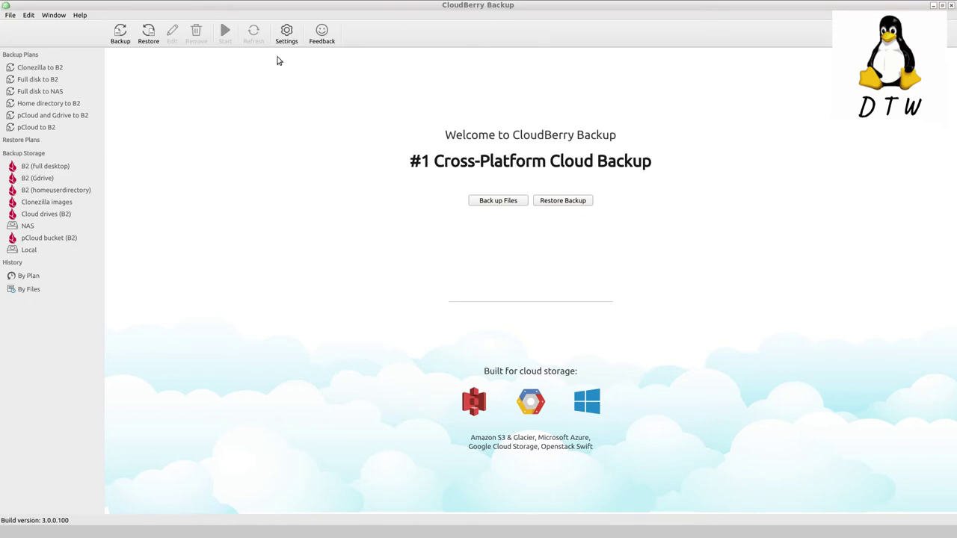
Switch to CloudBerry Backup and start creating a new backup plan
click(10, 15)
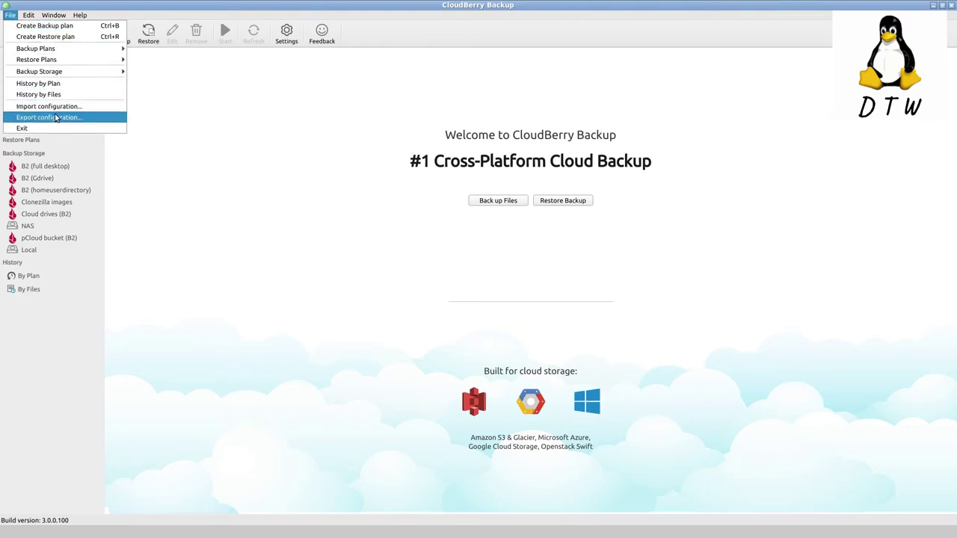
mouse_move(52, 46)
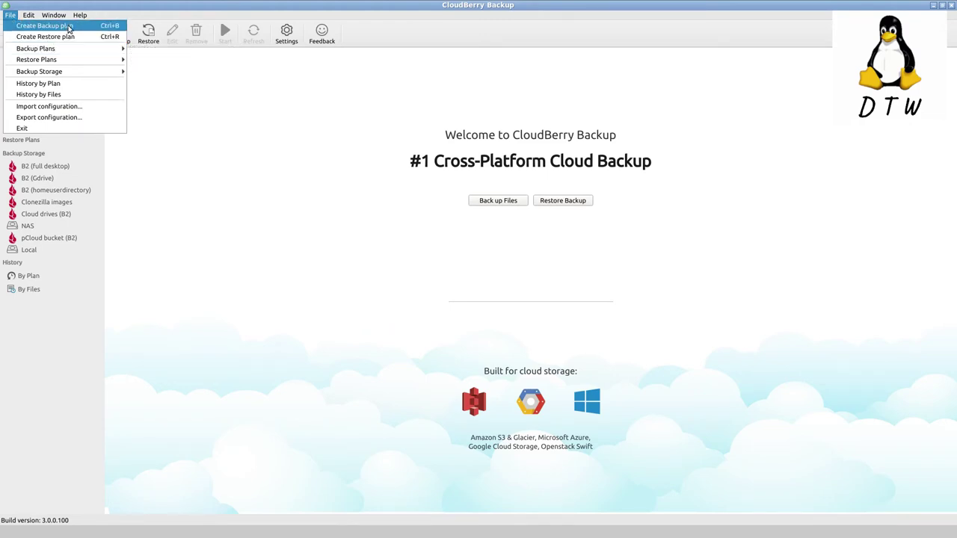
click(69, 28)
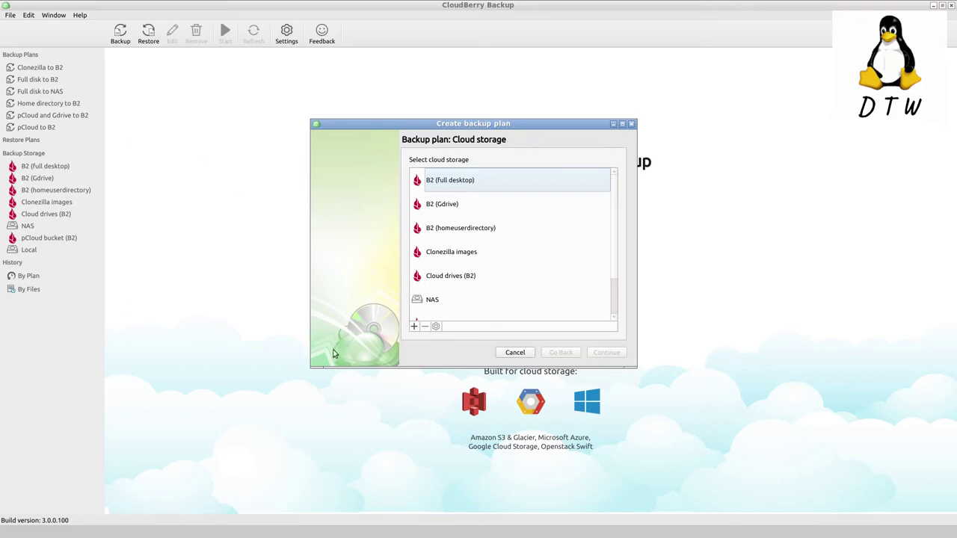
click(413, 327)
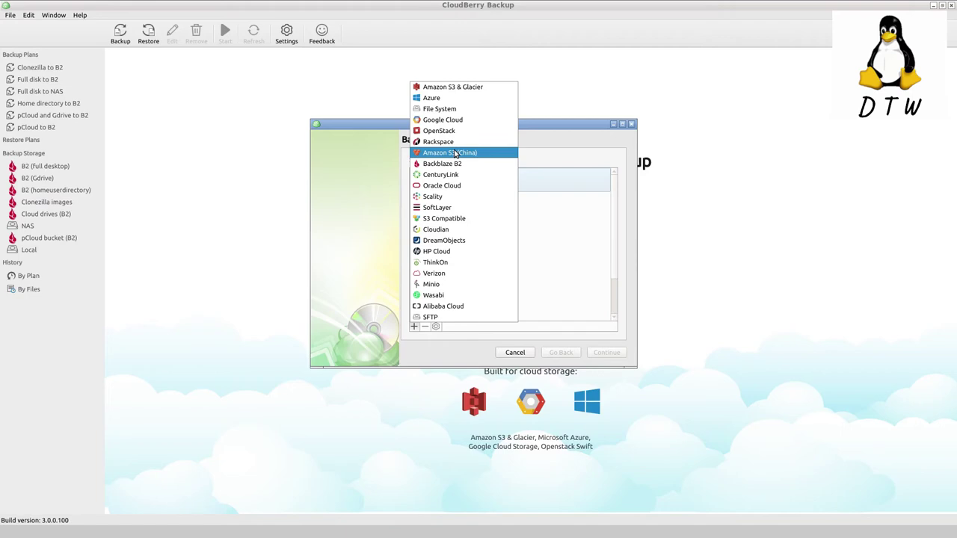
click(465, 108)
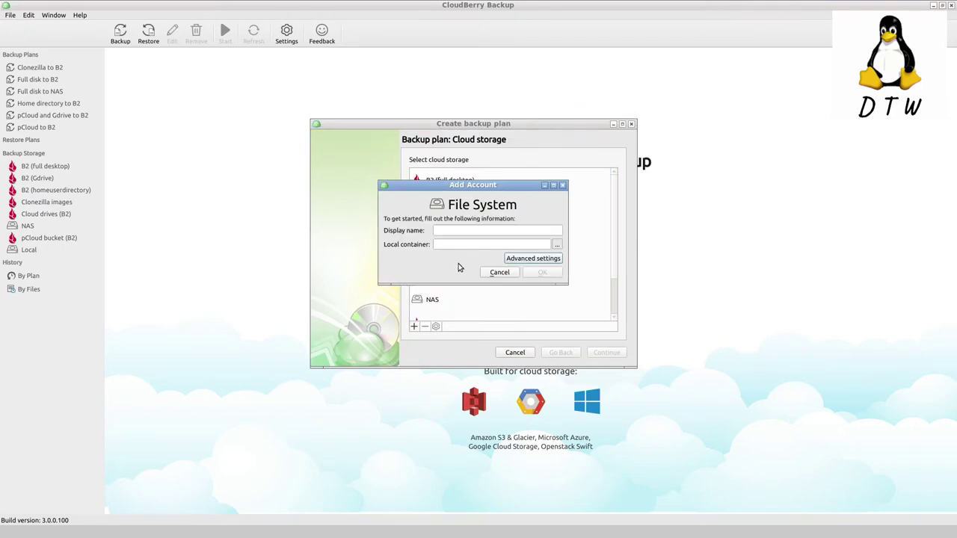
click(499, 272)
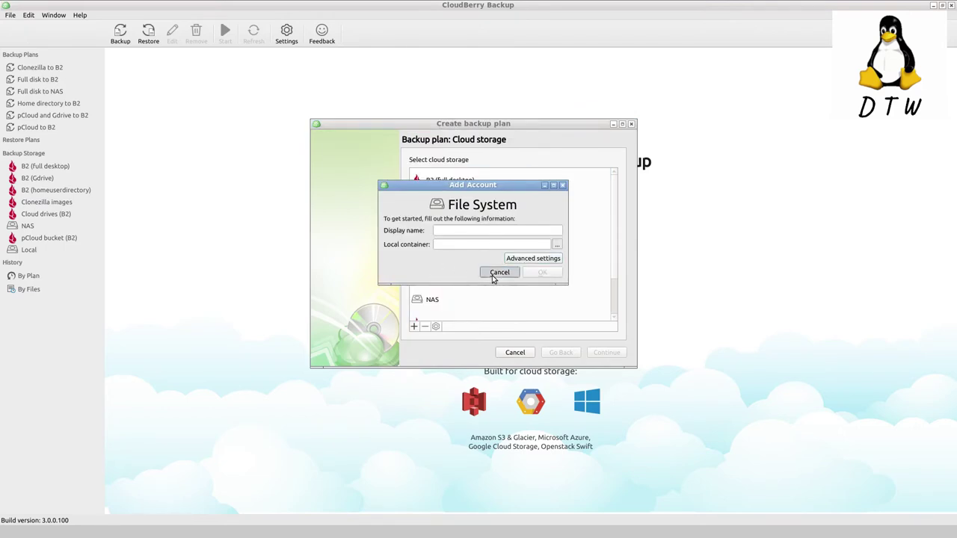
Start adding a Backblaze B2 storage account to the backup plan with the display name cloudberrydemodr
click(415, 327)
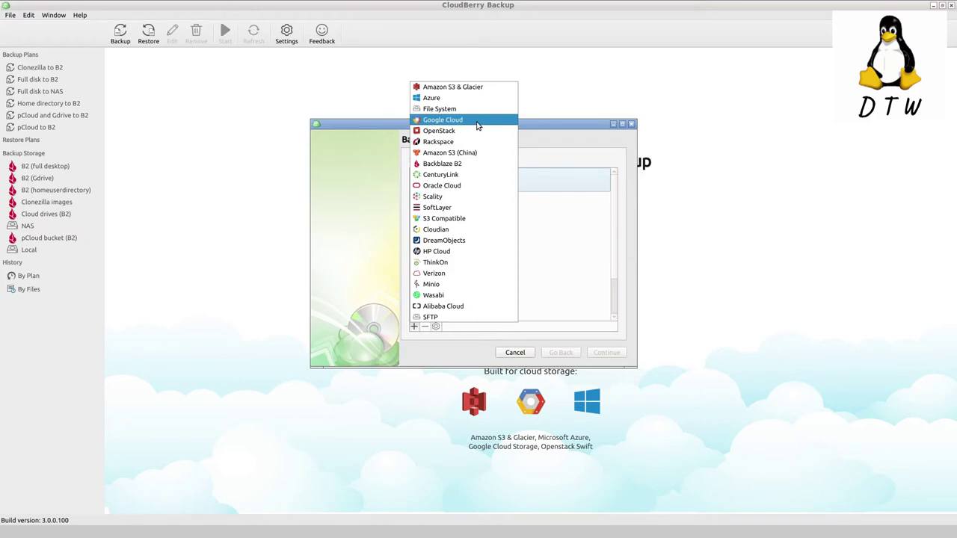
click(465, 165)
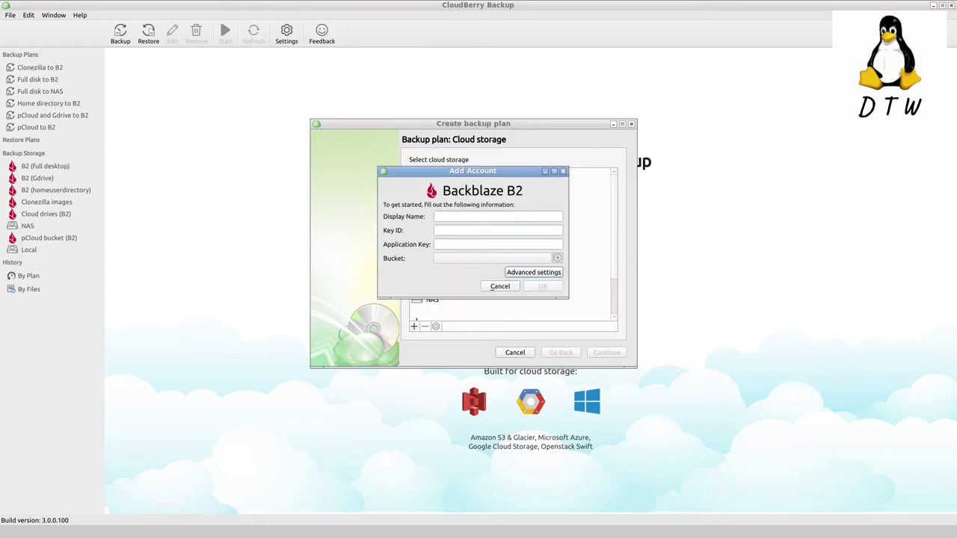
click(550, 215)
text(cloudberrydemo)
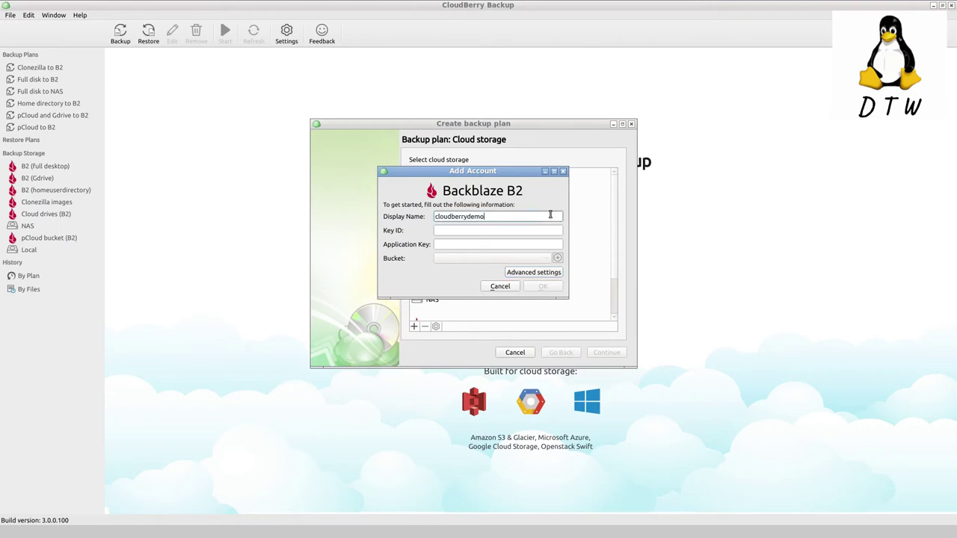
text(dr)
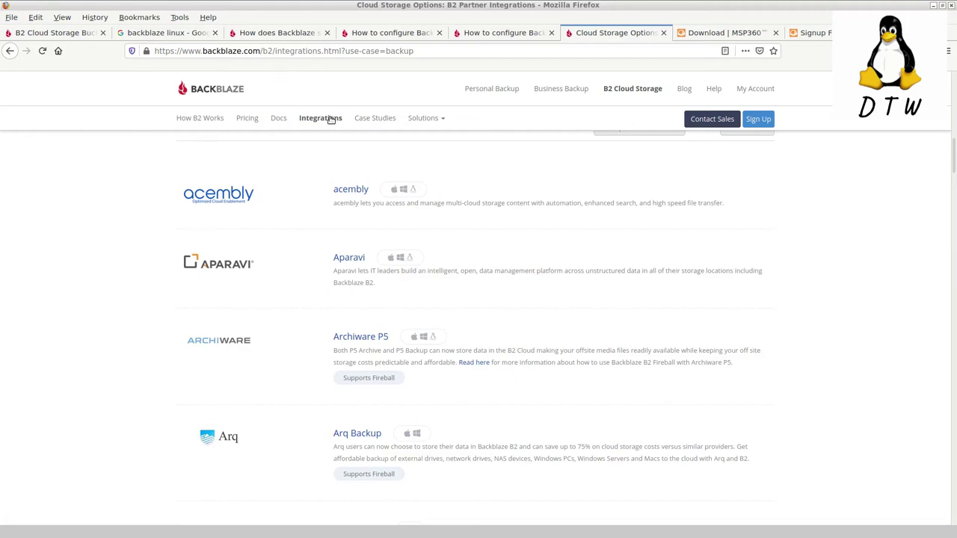
Switch to Firefox and filter the Backblaze B2 full integrations by the Backup & Archive use case
scroll(316, 160, up, 3)
scroll(316, 161, up, 5)
scroll(310, 159, down, 1)
scroll(311, 165, down, 5)
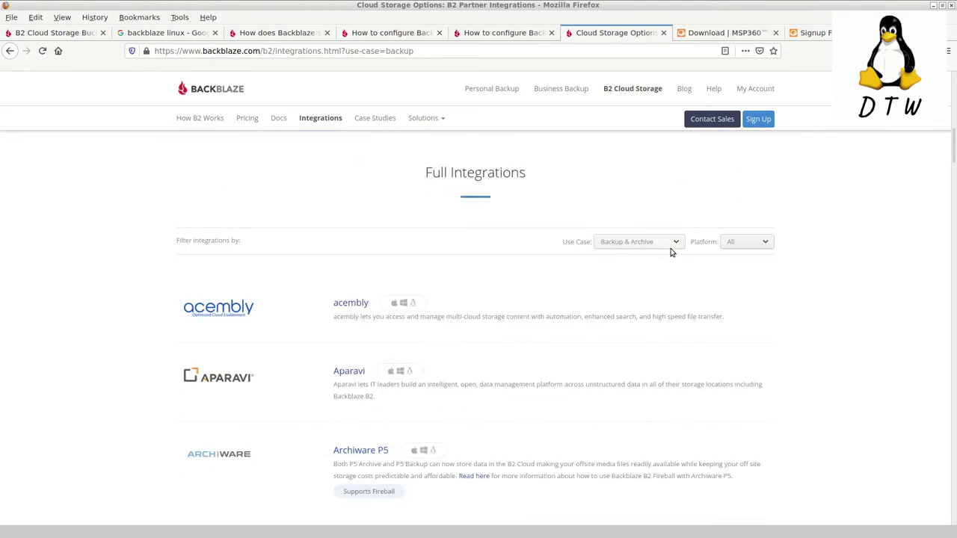
click(670, 245)
click(637, 271)
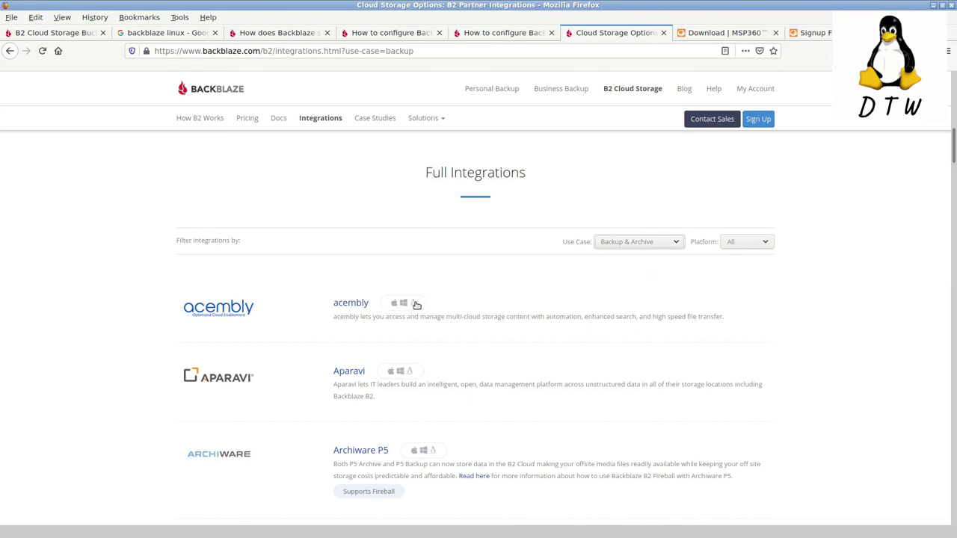
Examine the Backup & Archive integrations for Backblaze B2 and the platforms each tool supports
scroll(419, 302, down, 5)
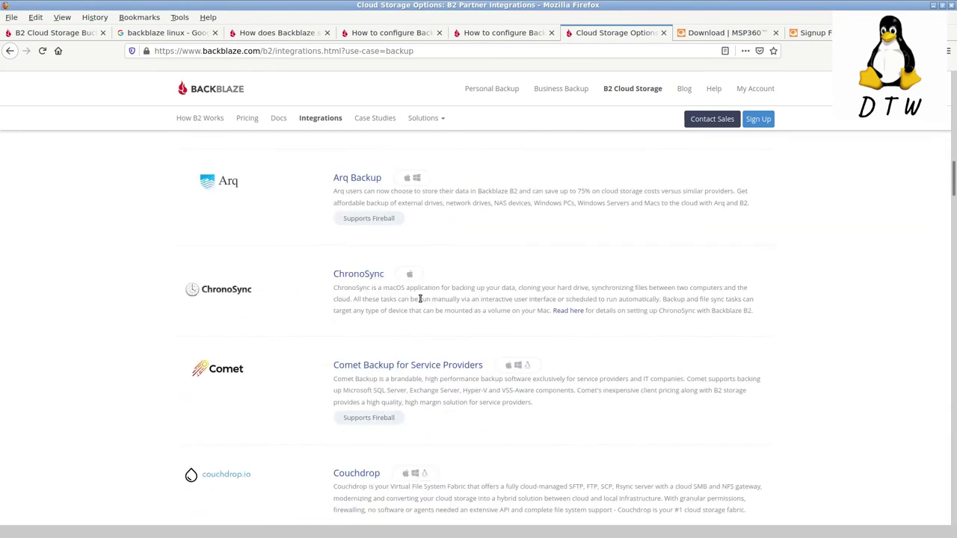
scroll(420, 299, down, 2)
scroll(420, 299, down, 4)
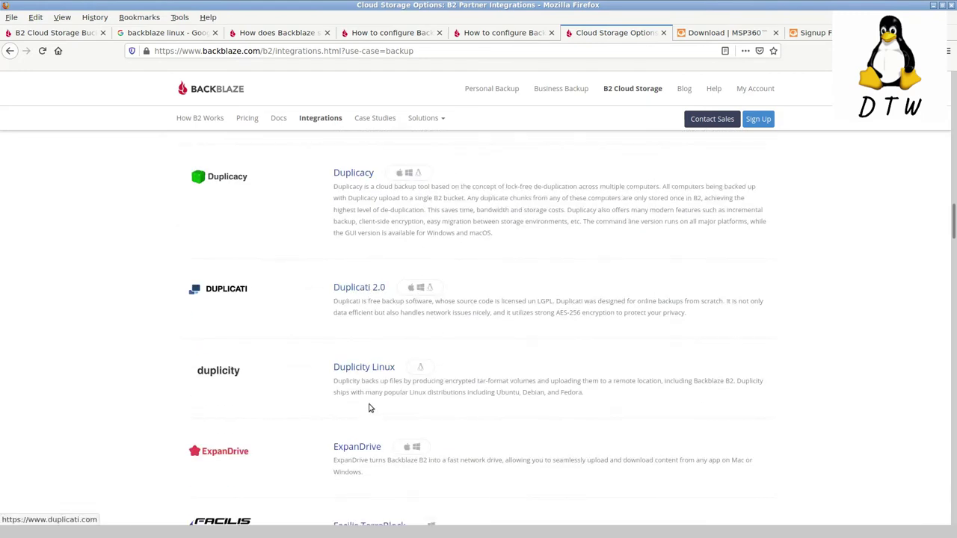
scroll(374, 366, down, 2)
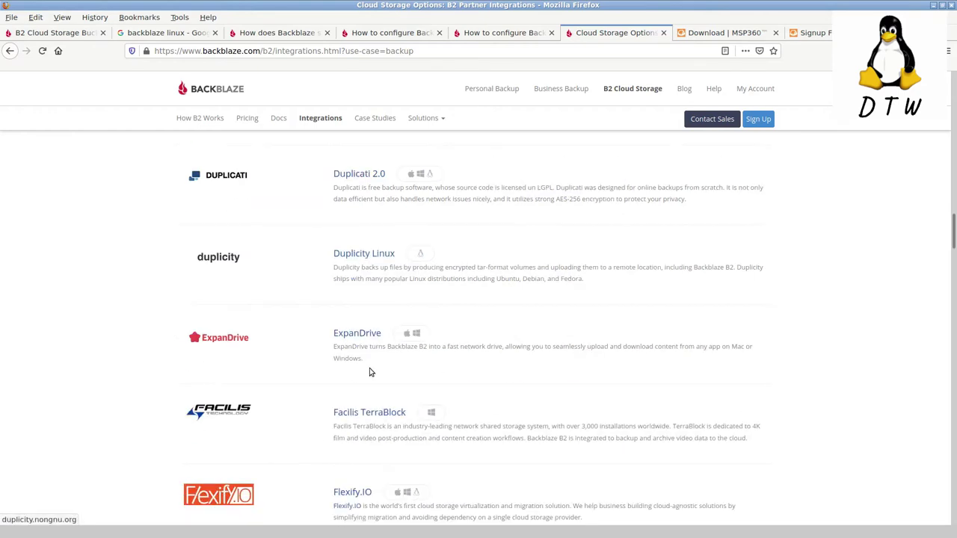
scroll(370, 372, down, 4)
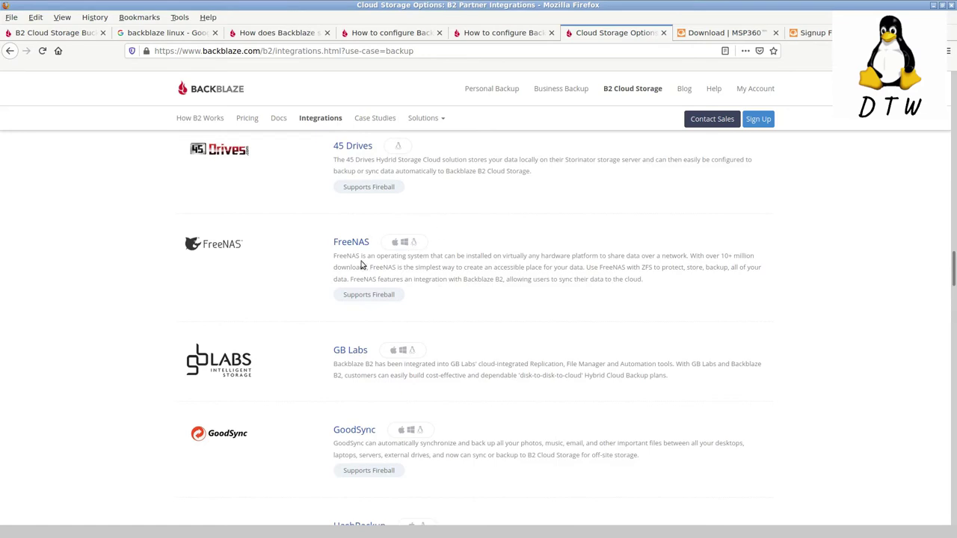
scroll(506, 240, down, 5)
scroll(576, 245, down, 3)
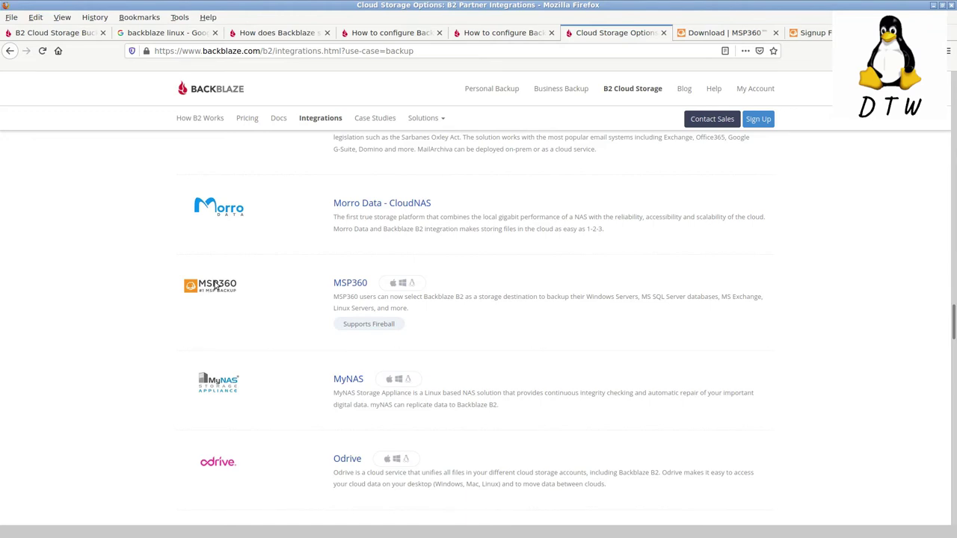
scroll(214, 285, down, 8)
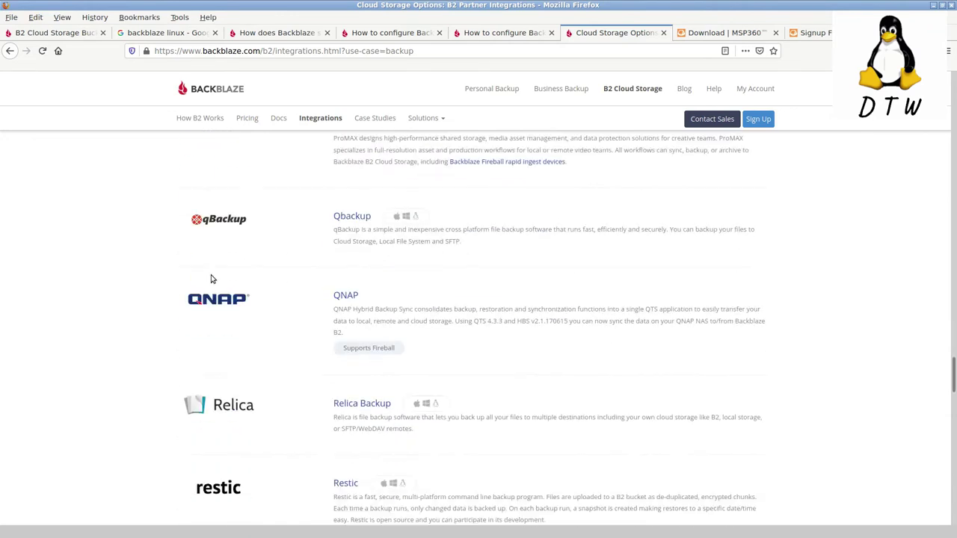
scroll(211, 279, down, 2)
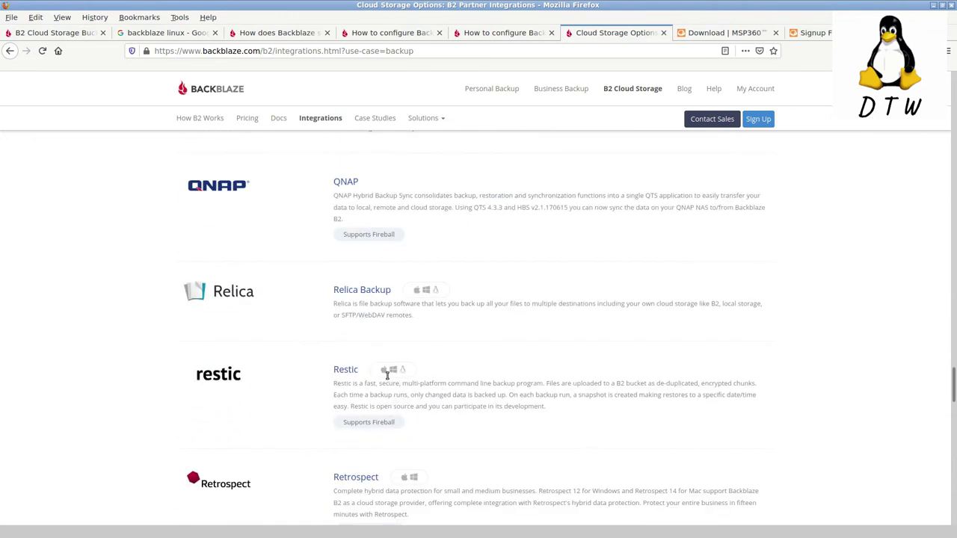
scroll(261, 362, down, 2)
scroll(197, 344, down, 6)
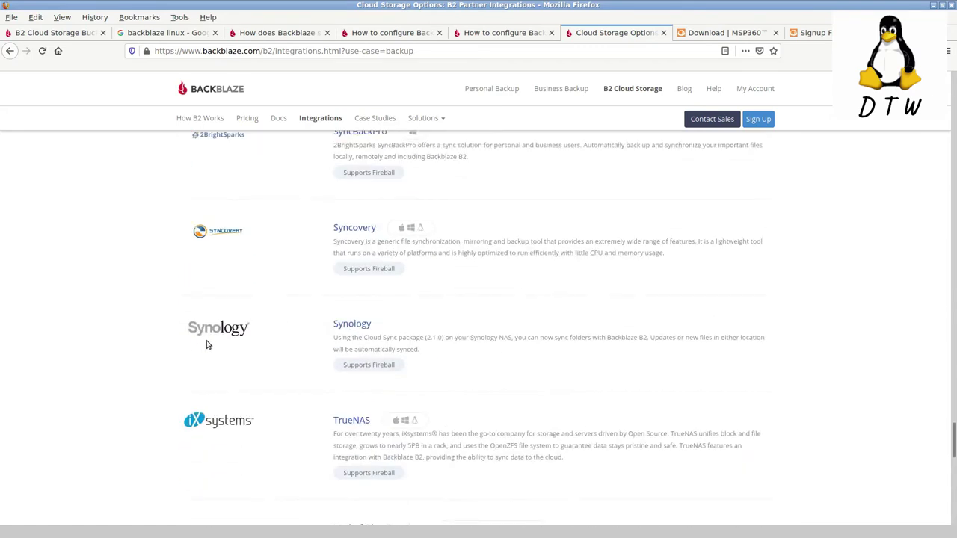
scroll(361, 320, down, 1)
scroll(361, 321, down, 4)
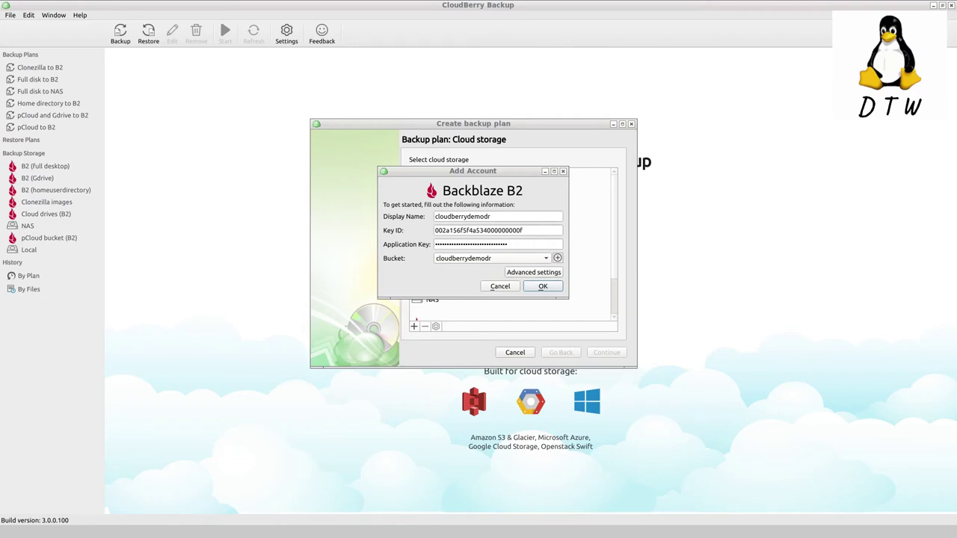
Save the Backblaze B2 account for the cloudberrydemodr bucket and continue the backup plan with it as the cloud storage
key(Return)
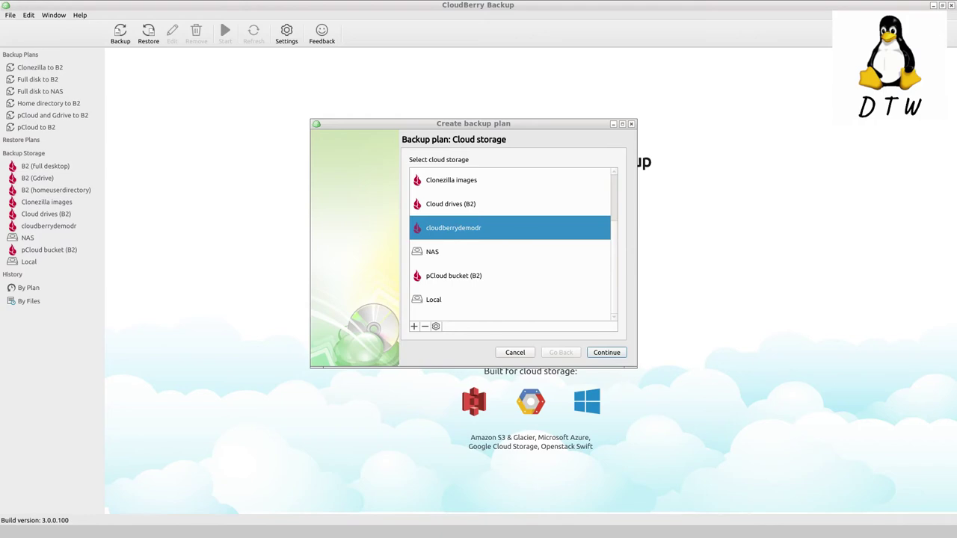
key(Return)
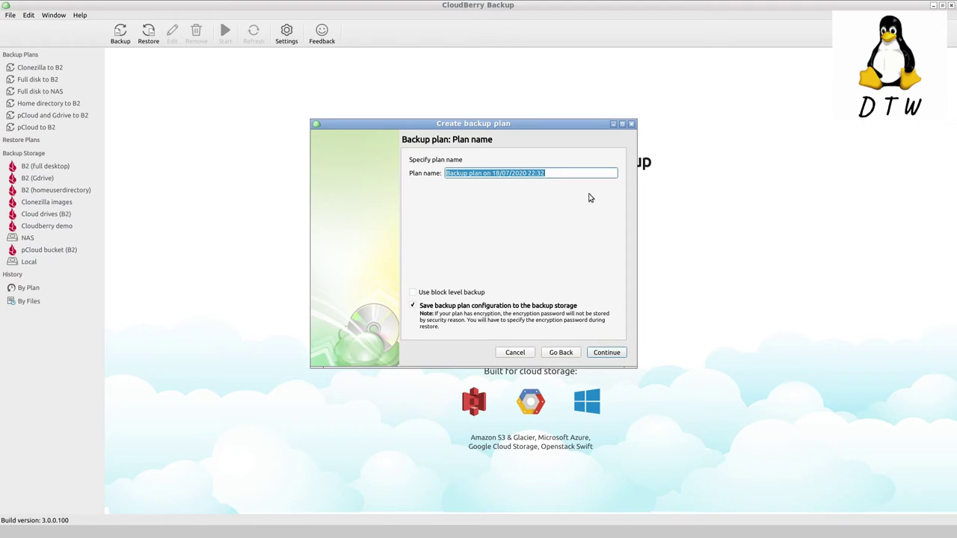
Name the backup plan "Demo full system B2 backup" and look inside the Backups drive among the available backup sources
text(Demo full system B2 backup)
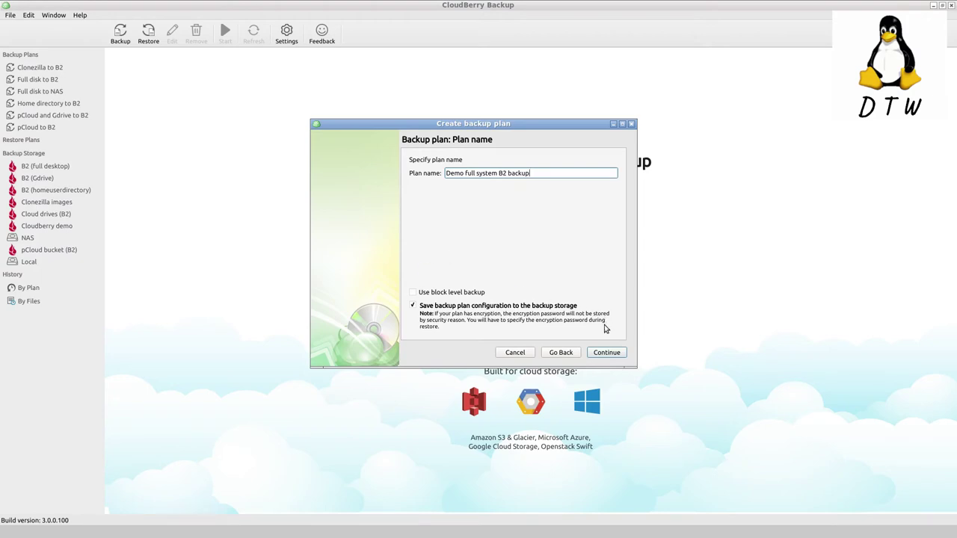
key(Return)
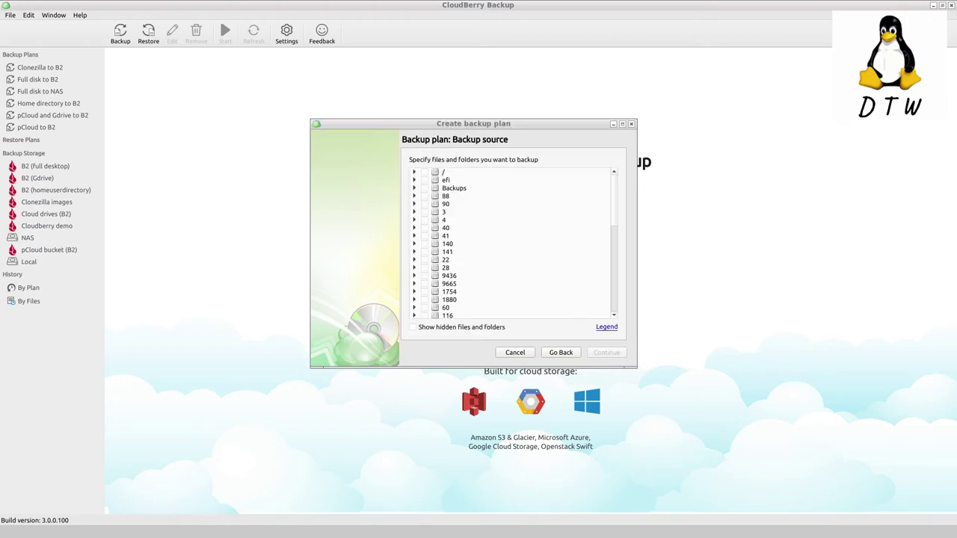
scroll(495, 210, down, 4)
scroll(501, 212, up, 4)
click(413, 188)
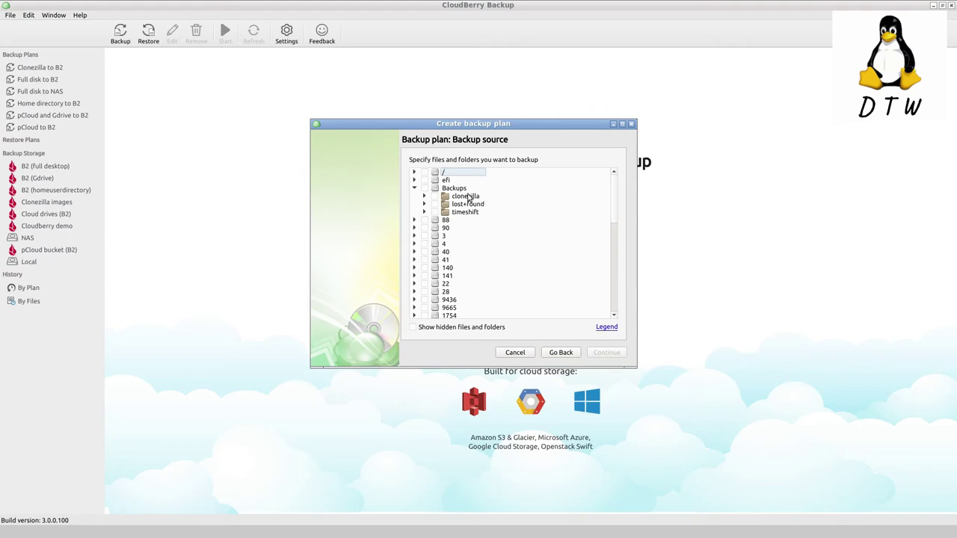
click(415, 187)
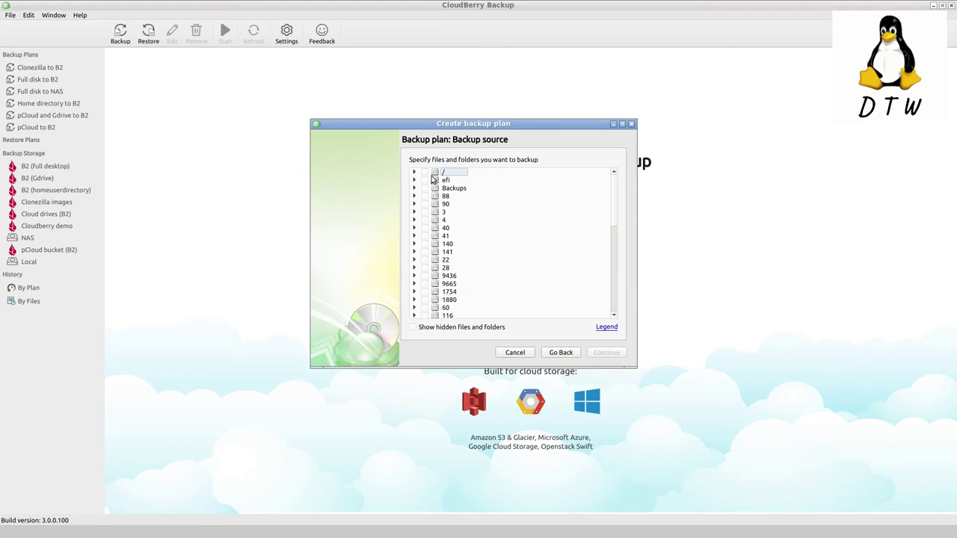
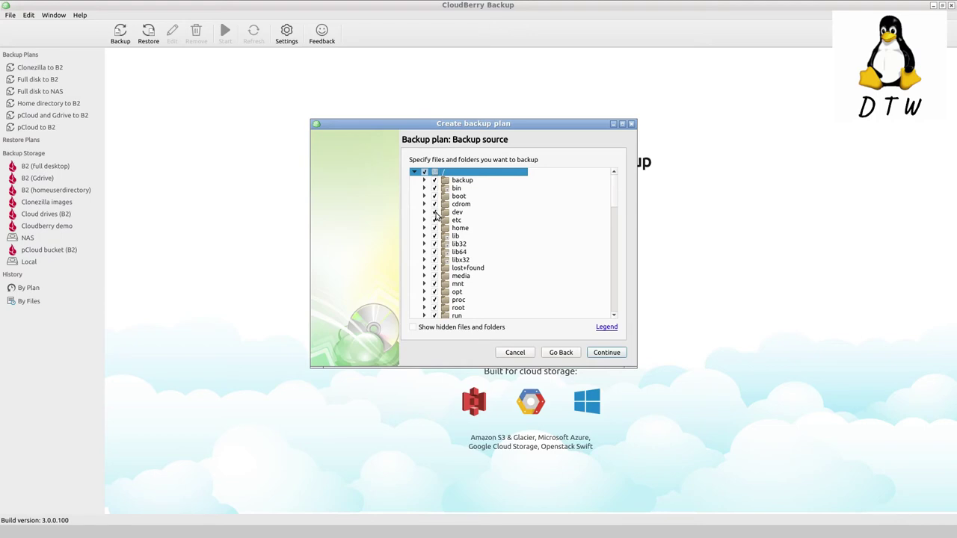
Include the root filesystem as the backup source, excluding its dev, media, mnt, proc and backup folders
click(435, 213)
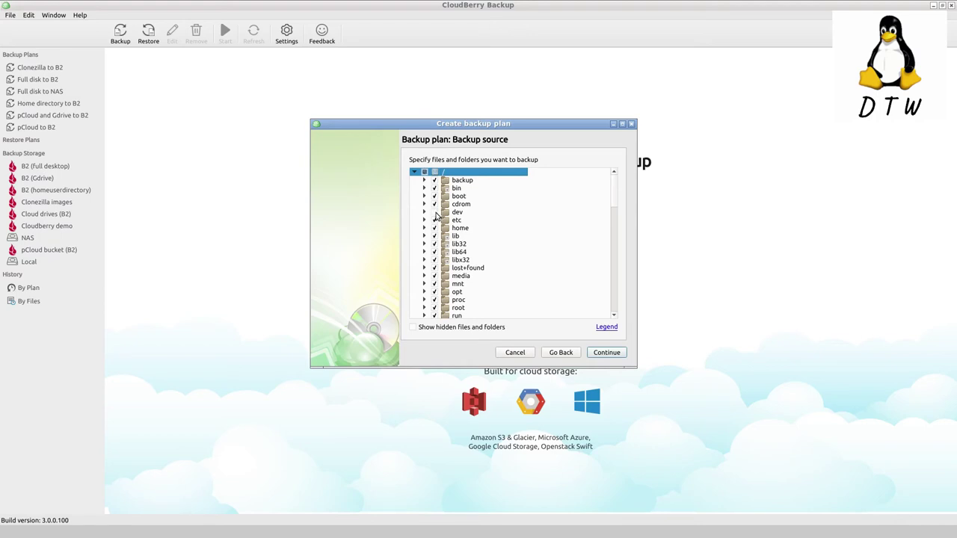
click(435, 276)
click(434, 284)
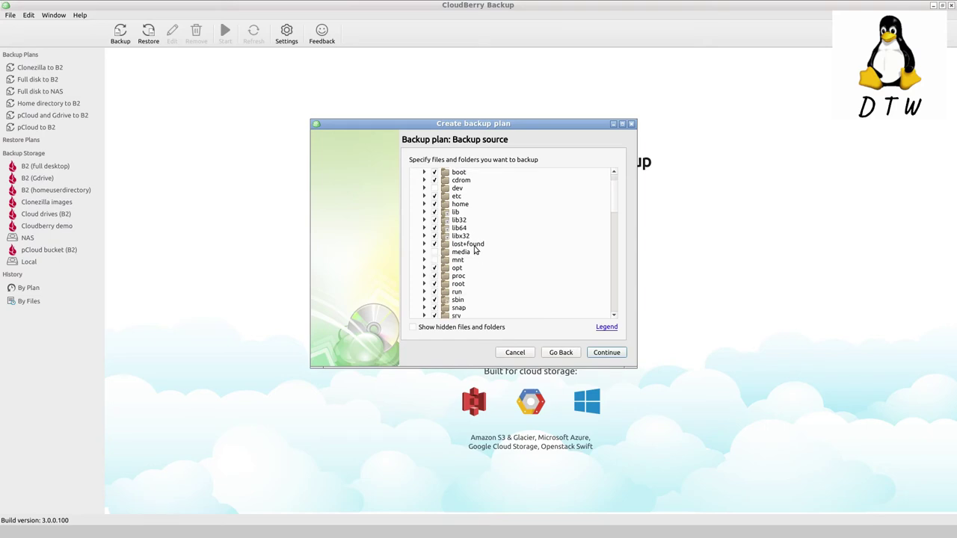
scroll(474, 252, down, 1)
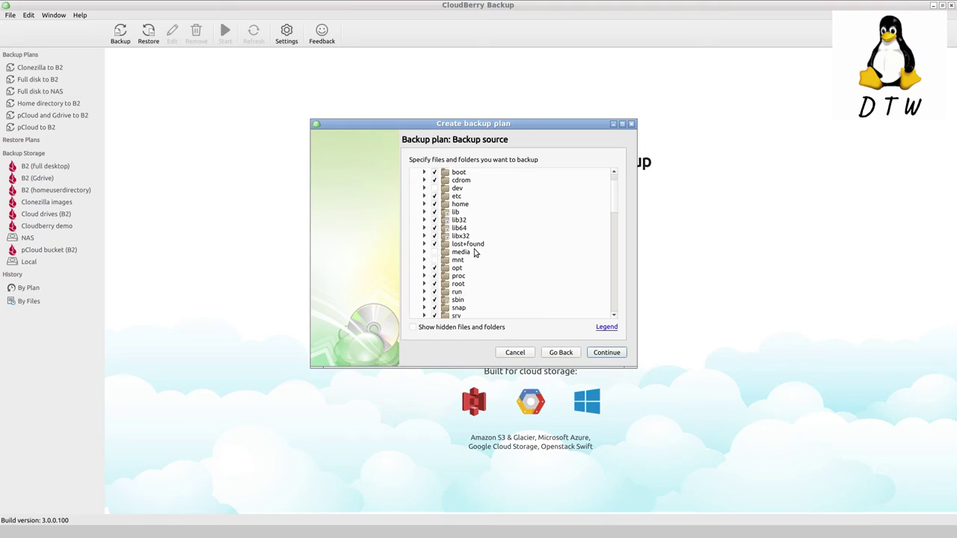
click(434, 277)
scroll(519, 227, down, 2)
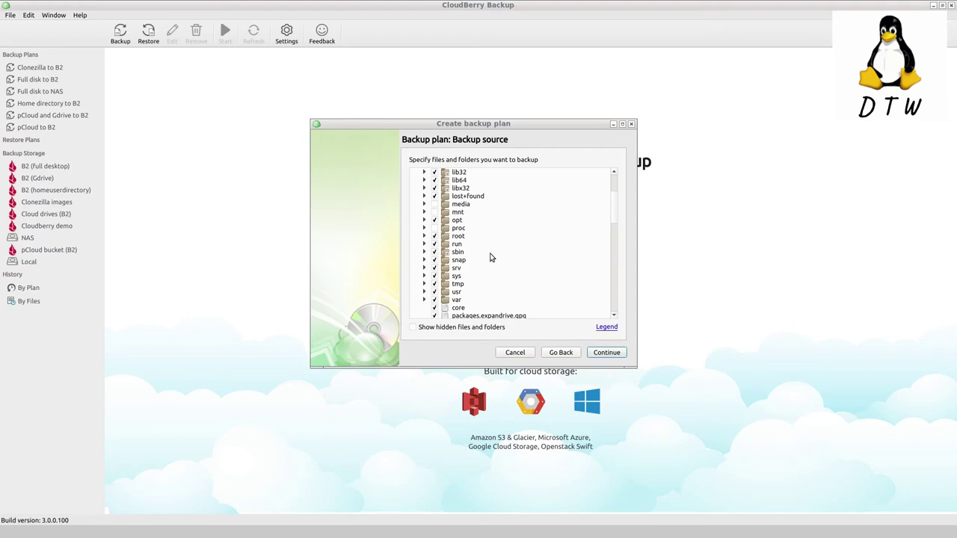
scroll(487, 267, up, 3)
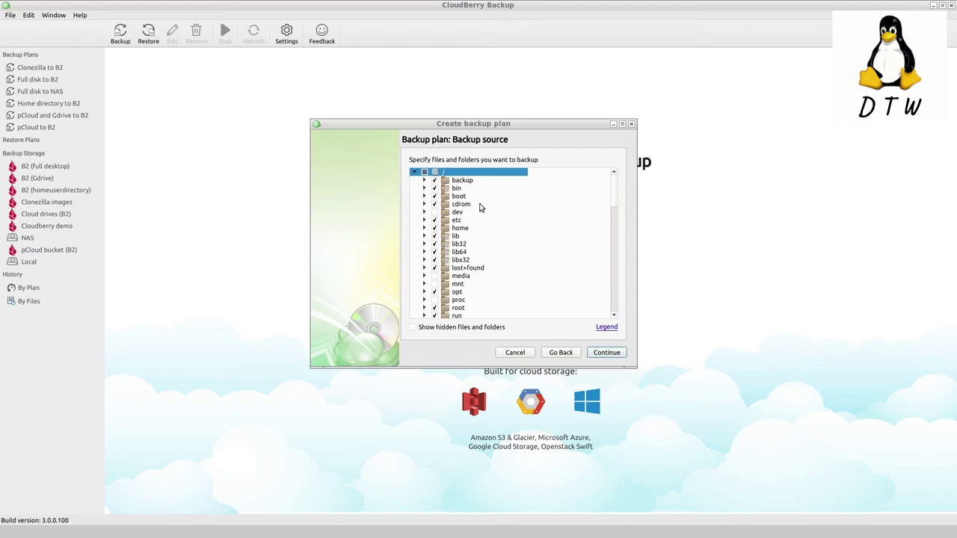
click(426, 184)
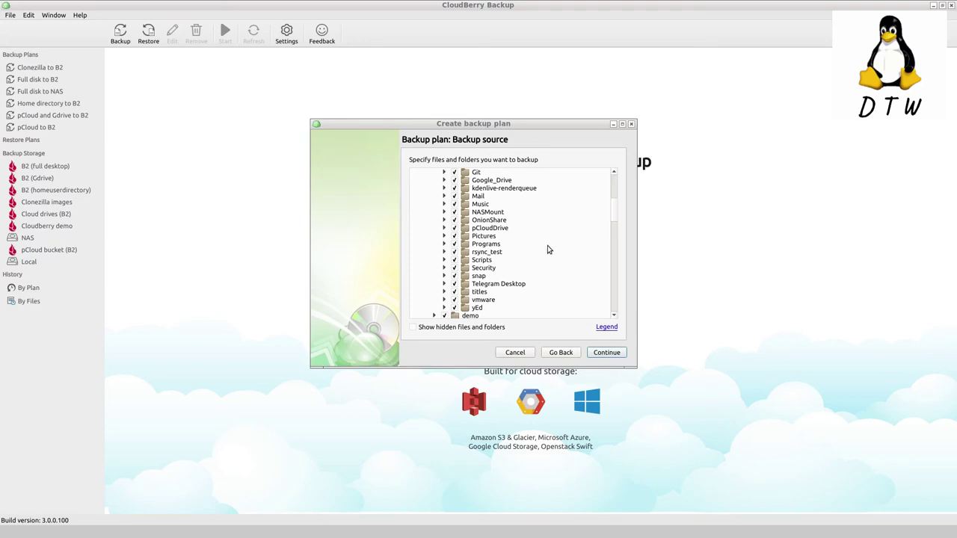
Exclude the pCloudDrive, Google_Drive and vmware folders of the home directory from the backup source and accept the selection
click(453, 229)
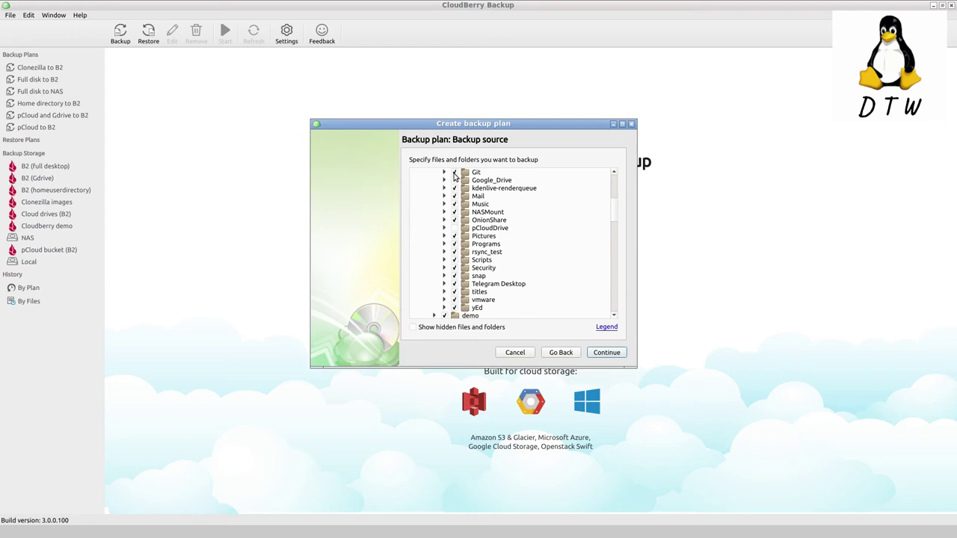
click(454, 180)
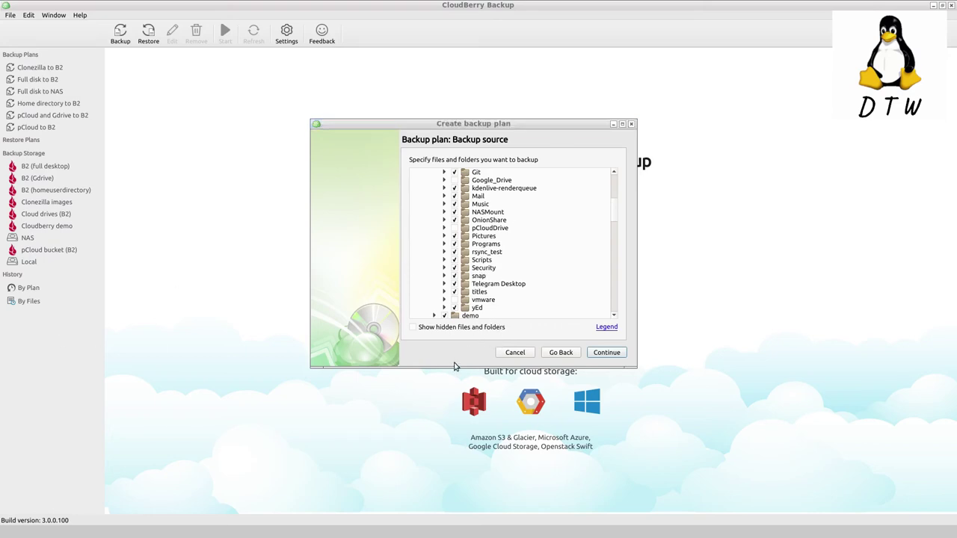
click(610, 353)
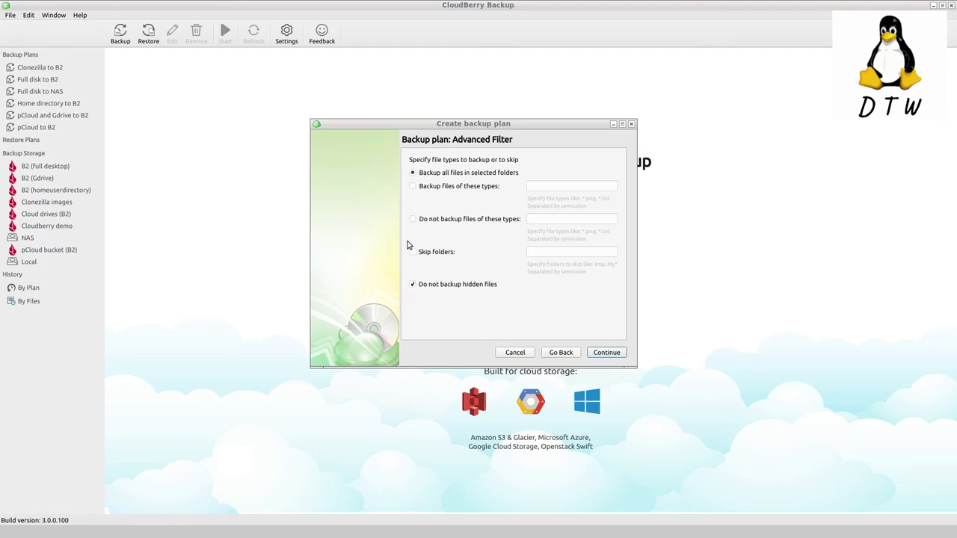
Allow hidden files to be backed up and keep the default compression, encryption and retention policy settings
click(415, 287)
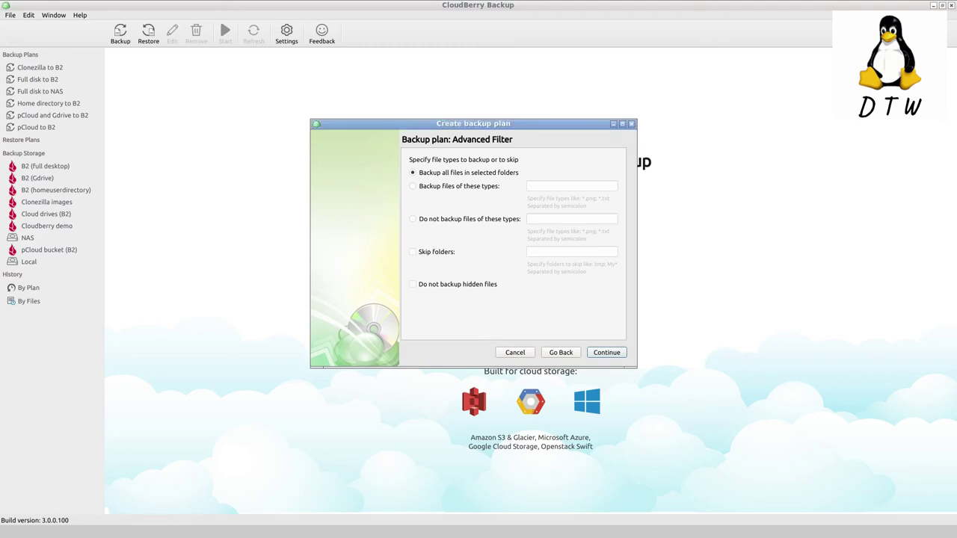
click(613, 355)
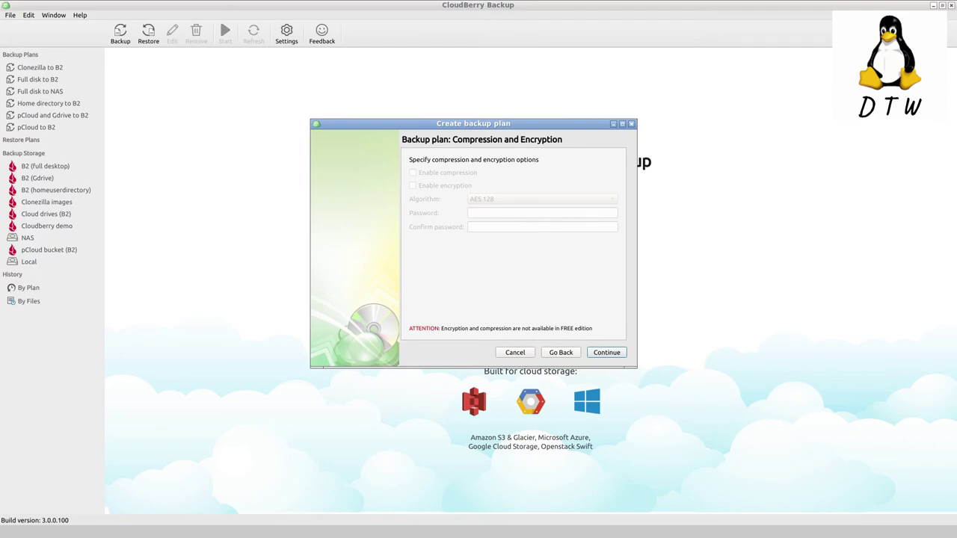
key(Return)
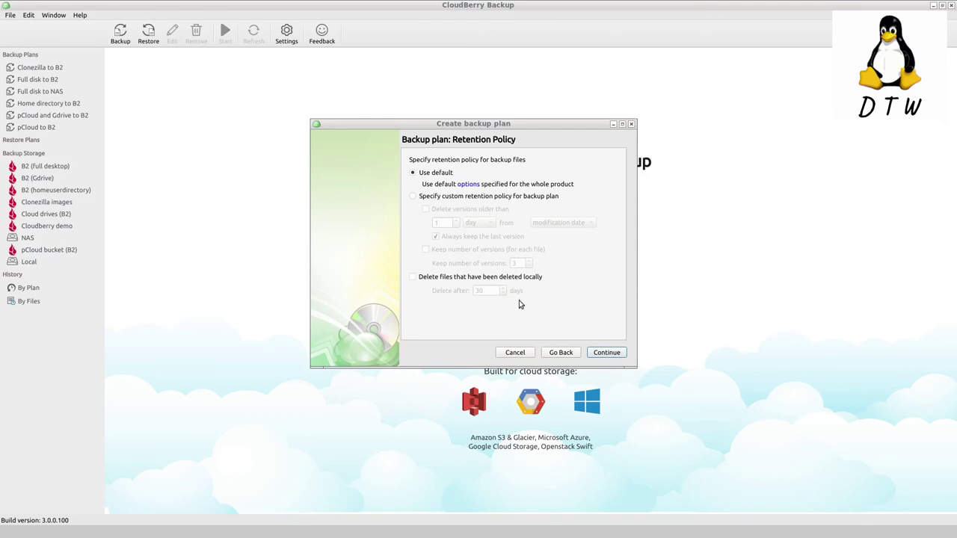
click(595, 355)
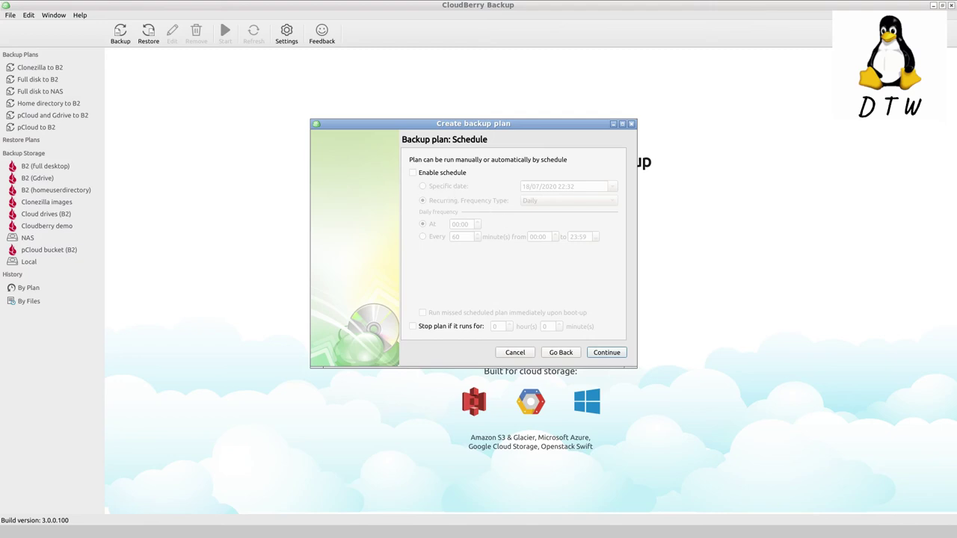
Schedule the plan to run daily at 00:00 and send the completion notification email in all cases
click(418, 173)
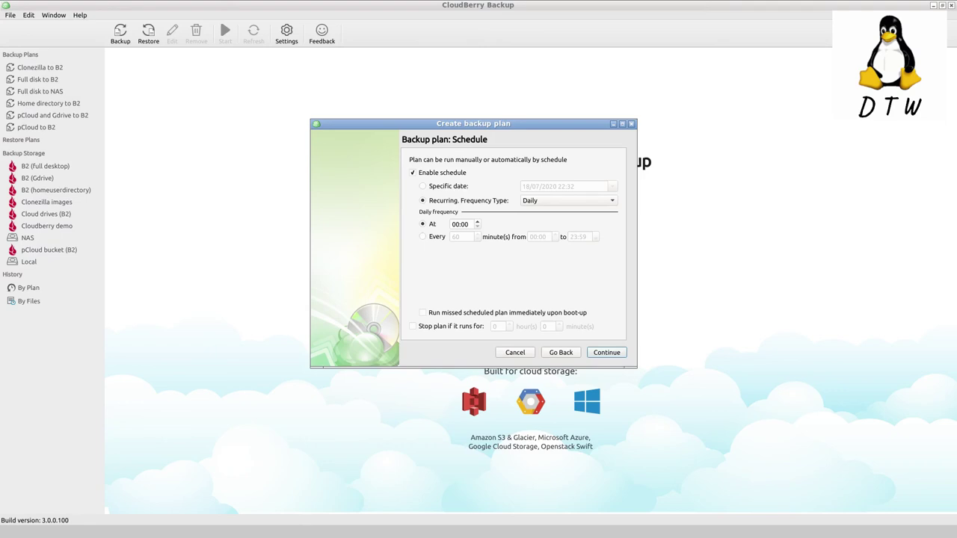
key(Return)
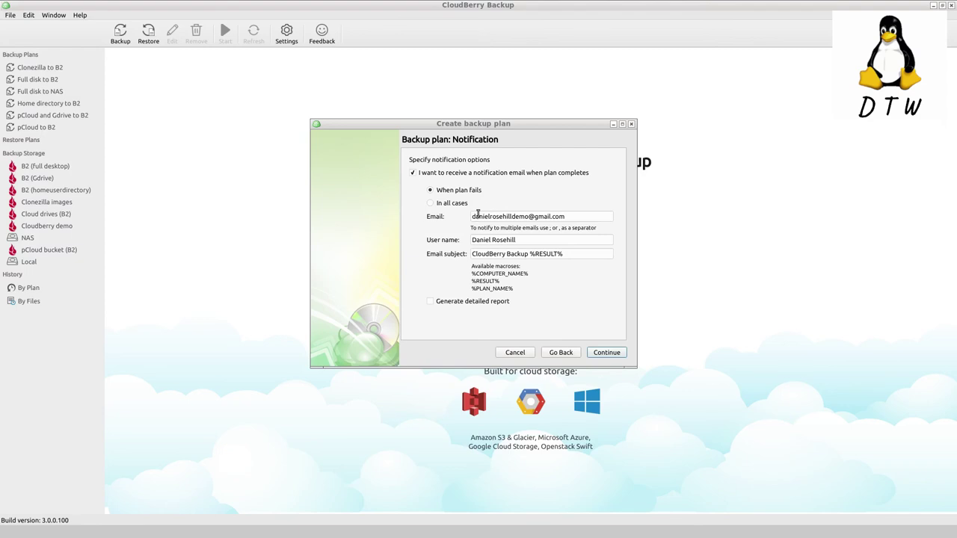
click(431, 204)
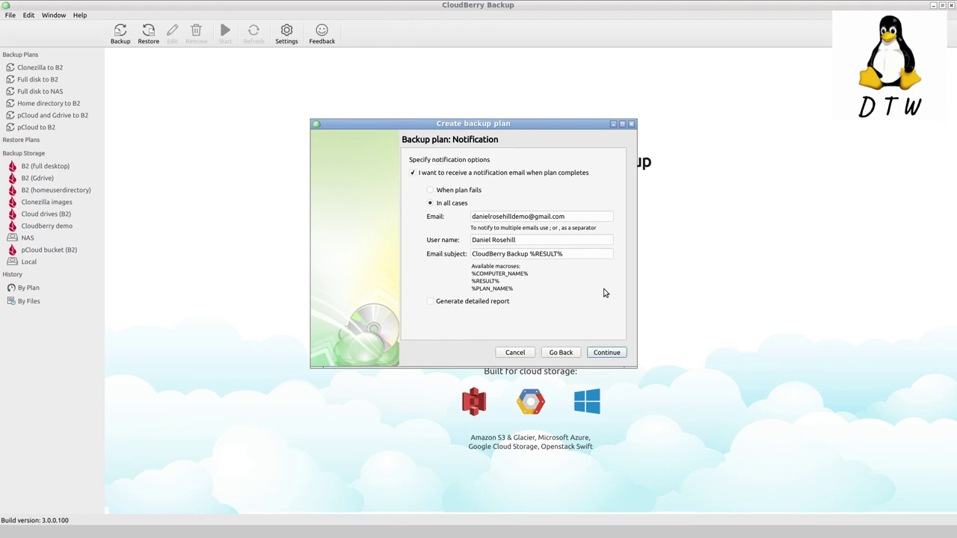
click(529, 255)
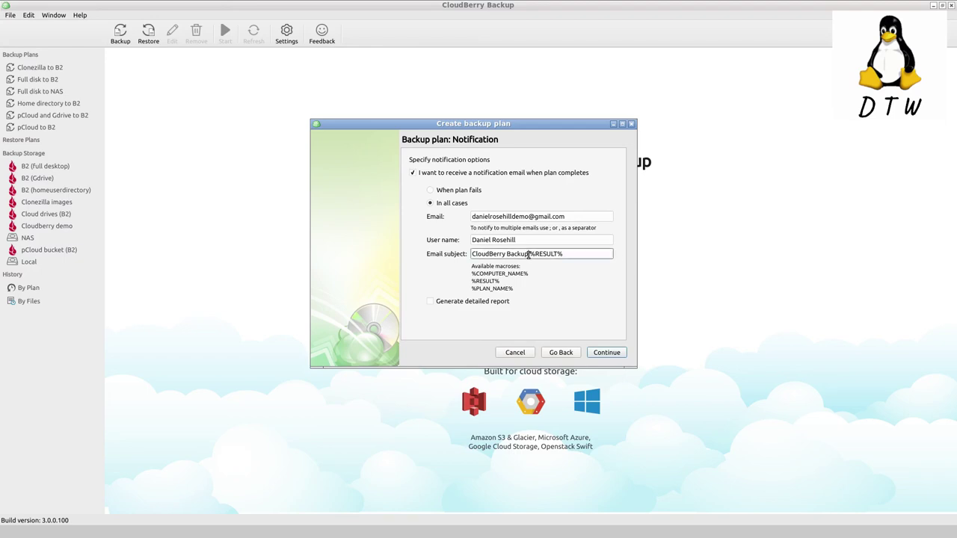
click(583, 216)
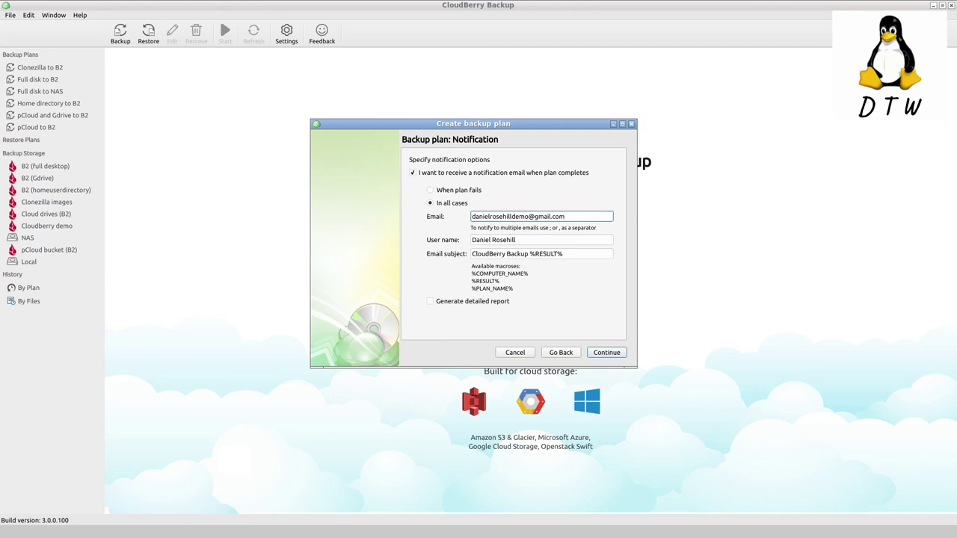
key(Return)
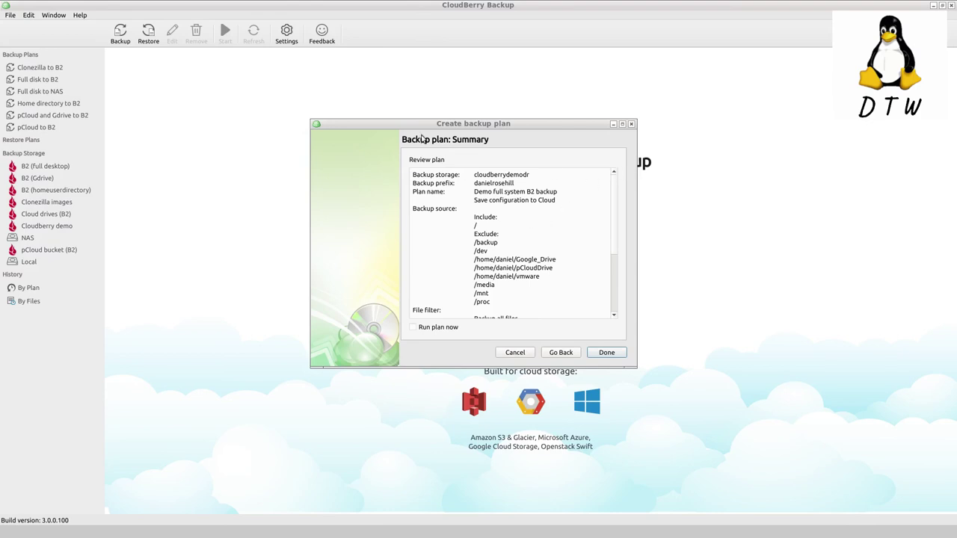
Check the backup storage, prefix and plan name in the backup plan summary
triple_click(473, 174)
click(493, 174)
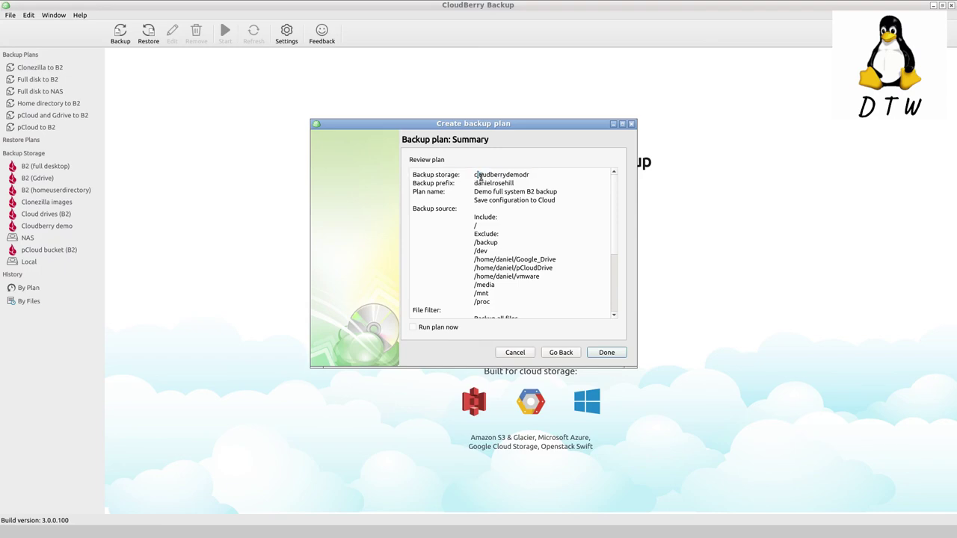
drag(477, 174, 532, 177)
drag(474, 184, 516, 183)
click(515, 202)
triple_click(472, 192)
click(483, 192)
triple_click(509, 193)
click(509, 193)
Review the excluded folders, compression and encryption options, retention policy, schedule and notification settings in the plan summary
scroll(499, 204, down, 1)
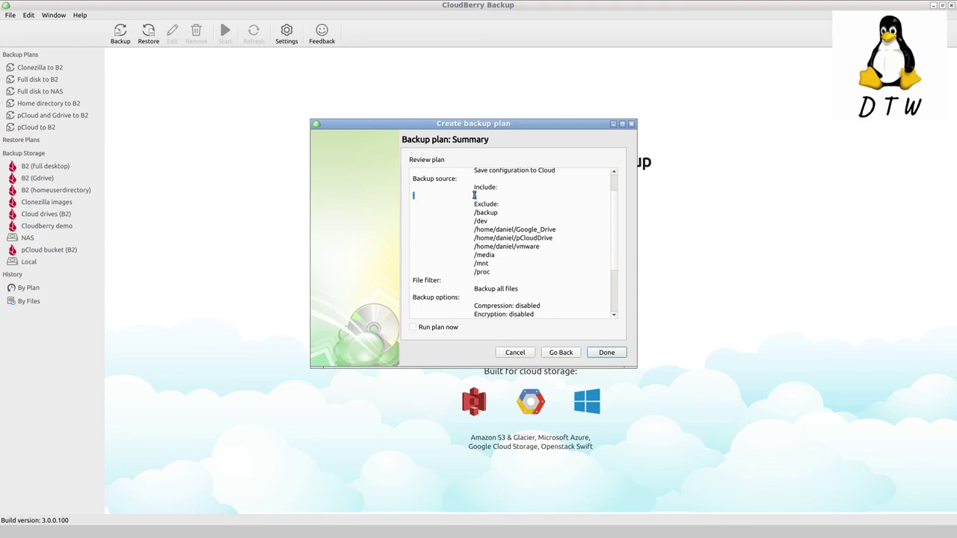
drag(476, 211, 503, 237)
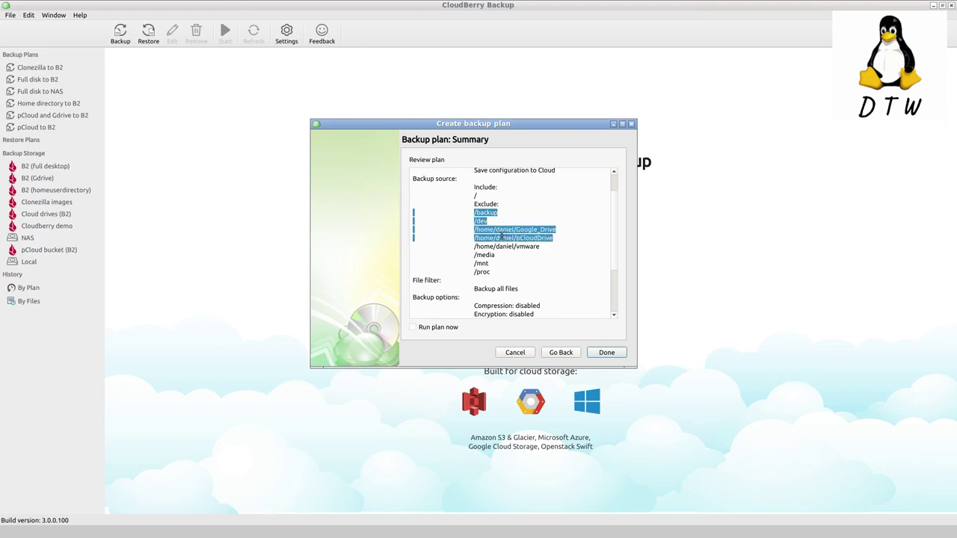
click(542, 229)
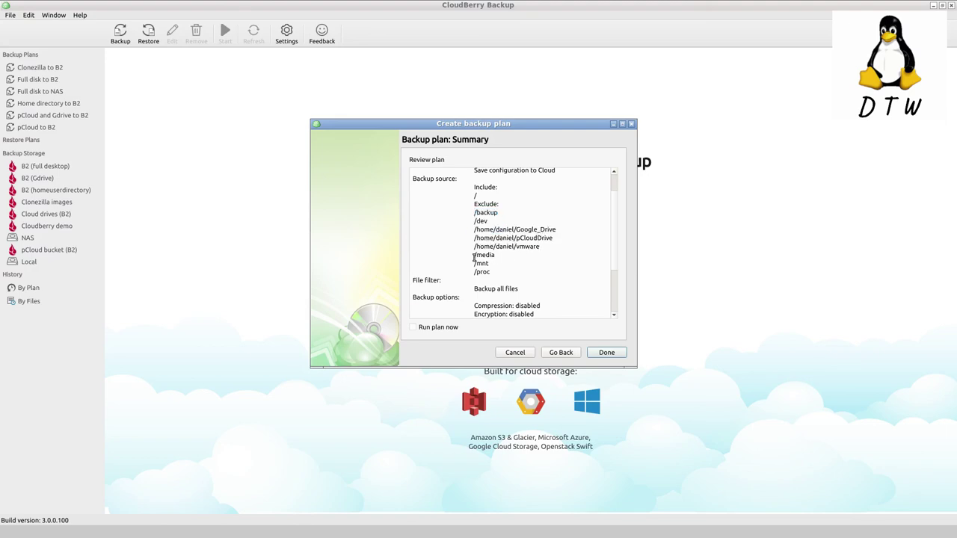
drag(475, 255, 490, 275)
scroll(496, 266, down, 2)
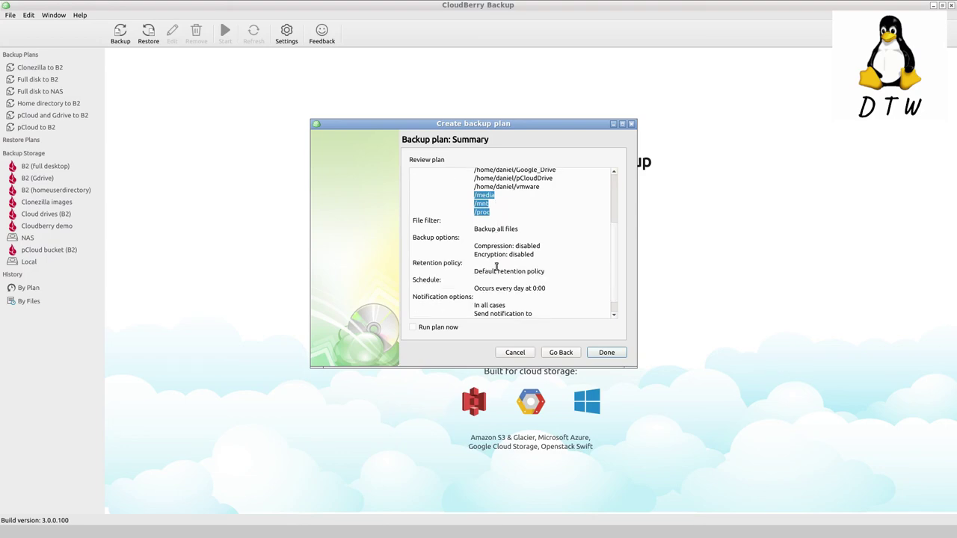
scroll(496, 266, down, 1)
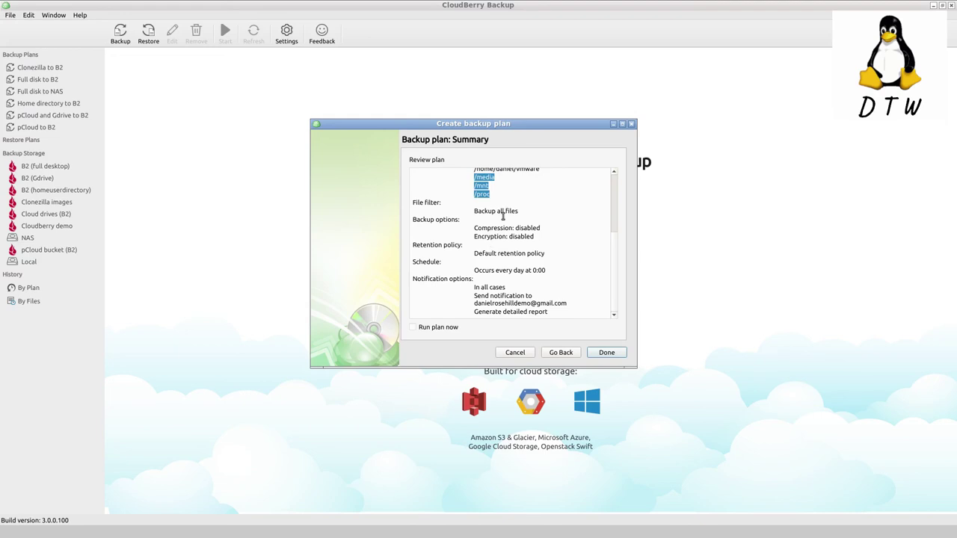
drag(473, 229, 561, 236)
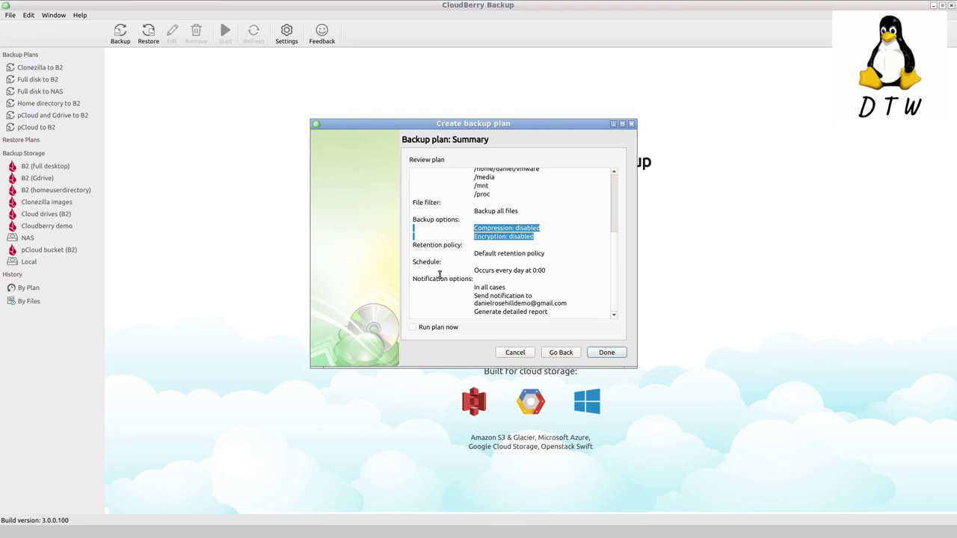
Set the backup plan to run now and finish creating it
click(413, 328)
key(Return)
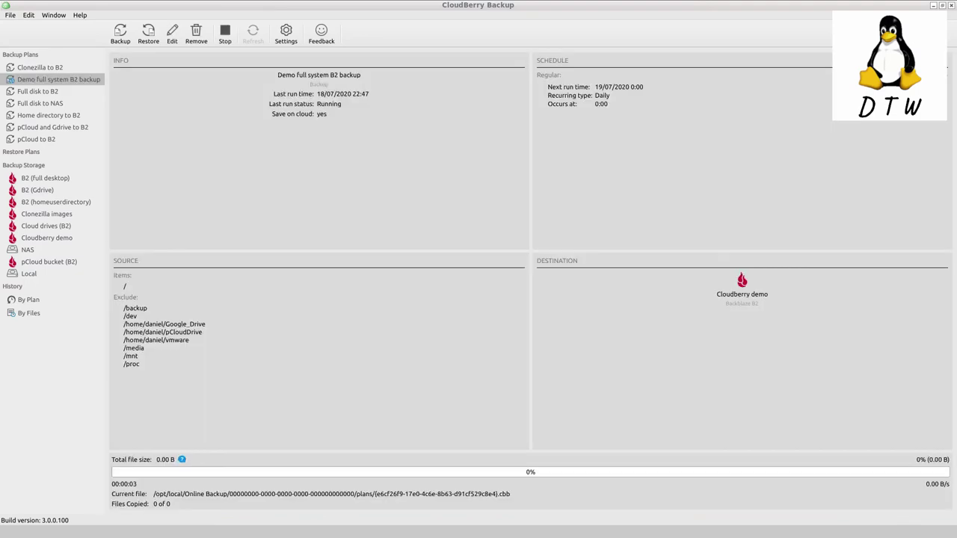